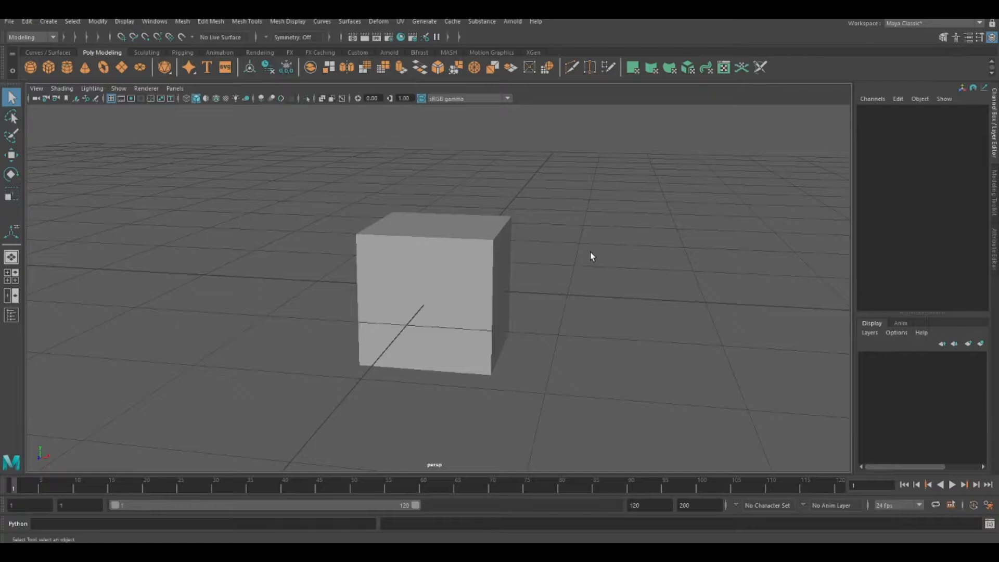
Select the cube and switch it to face component mode.
{"action": "left_click", "coordinate": [435, 287]}
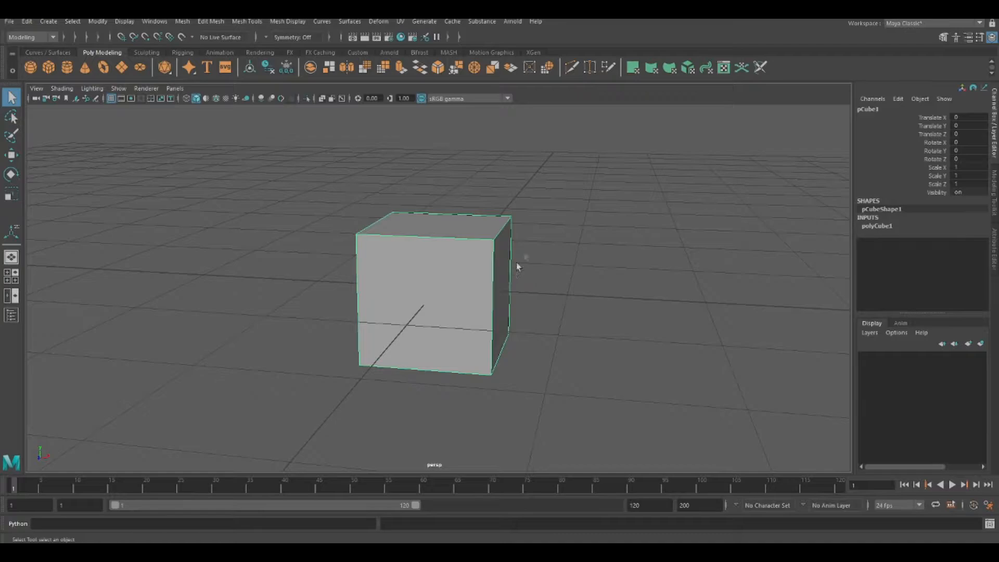
{"action": "right_click", "coordinate": [609, 150]}
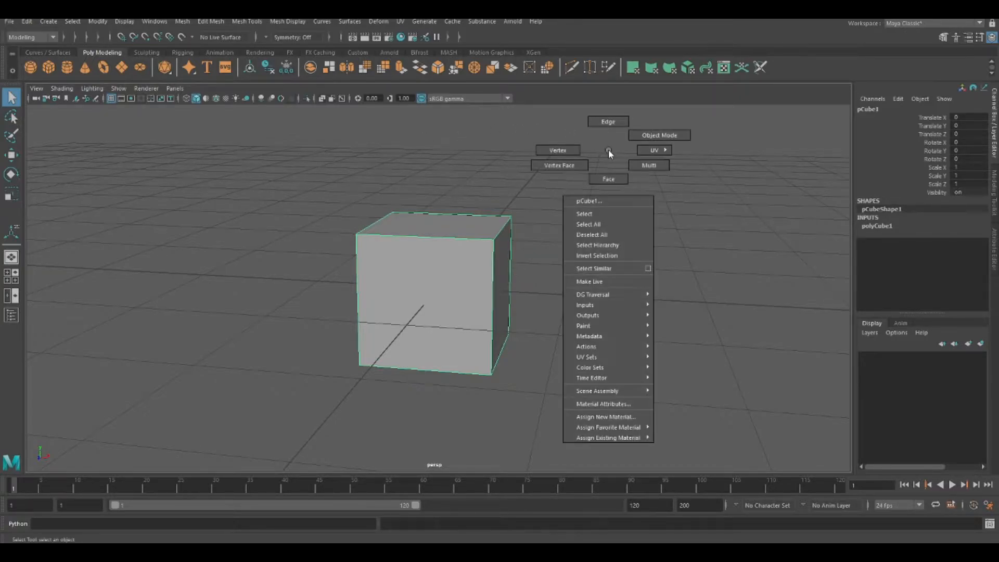
{"action": "right_click", "coordinate": [221, 158]}
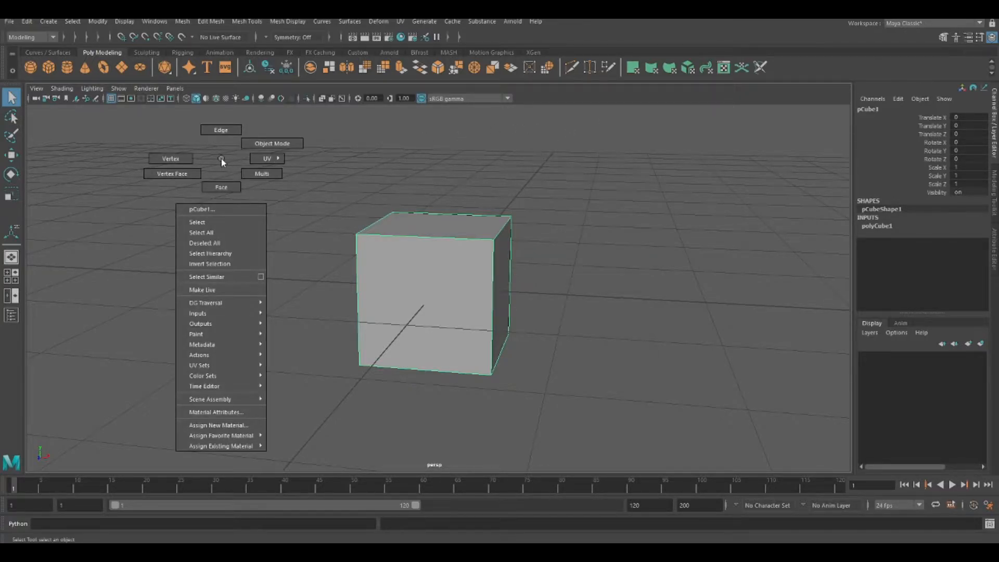
{"action": "right_click", "coordinate": [648, 187]}
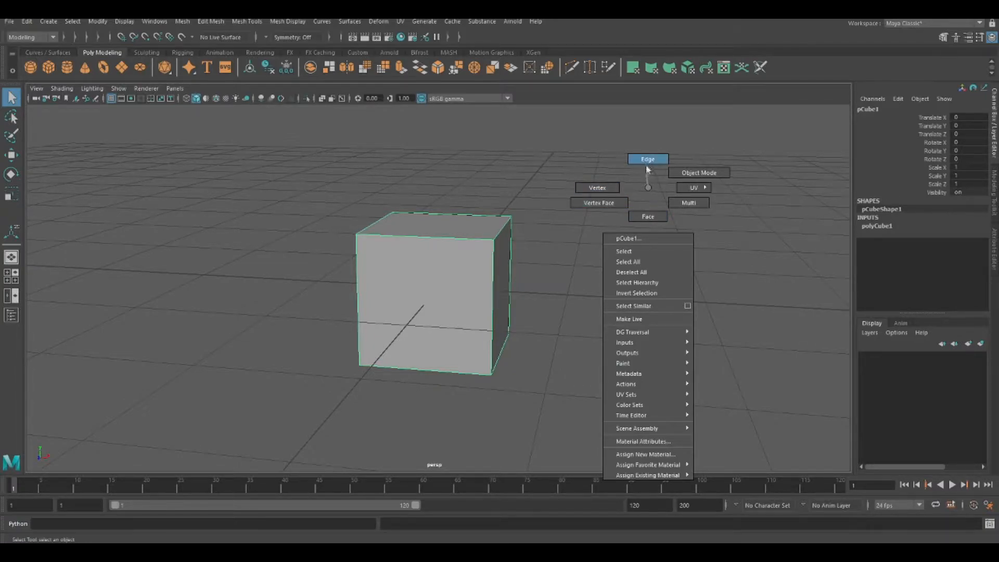
{"action": "right_click", "coordinate": [544, 192]}
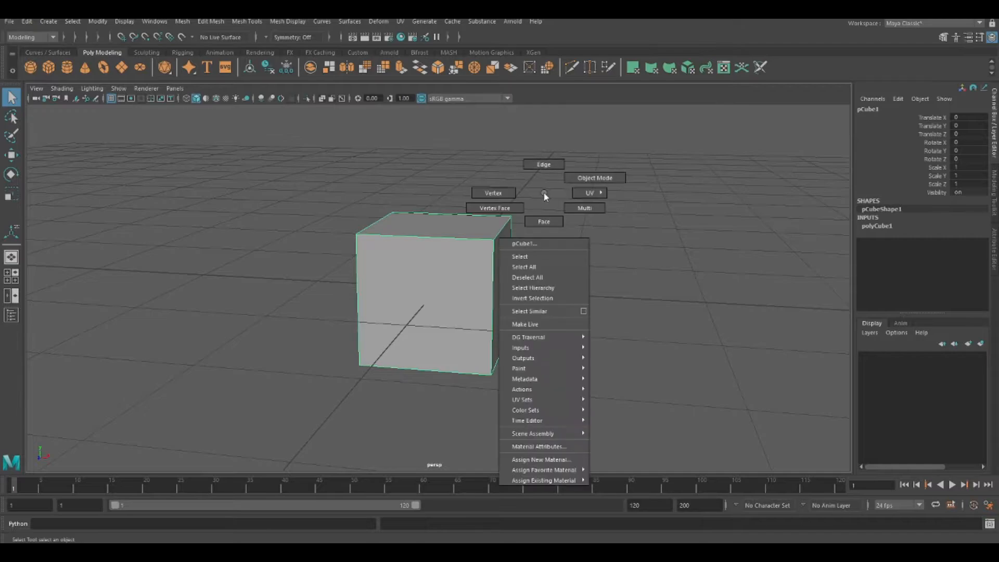
{"action": "left_click", "coordinate": [544, 222]}
Switch the cube to vertex mode and select the nearest corner vertex of its top face.
{"action": "left_click_drag", "start_coordinate": [473, 241], "coordinate": [553, 265], "text": "alt"}
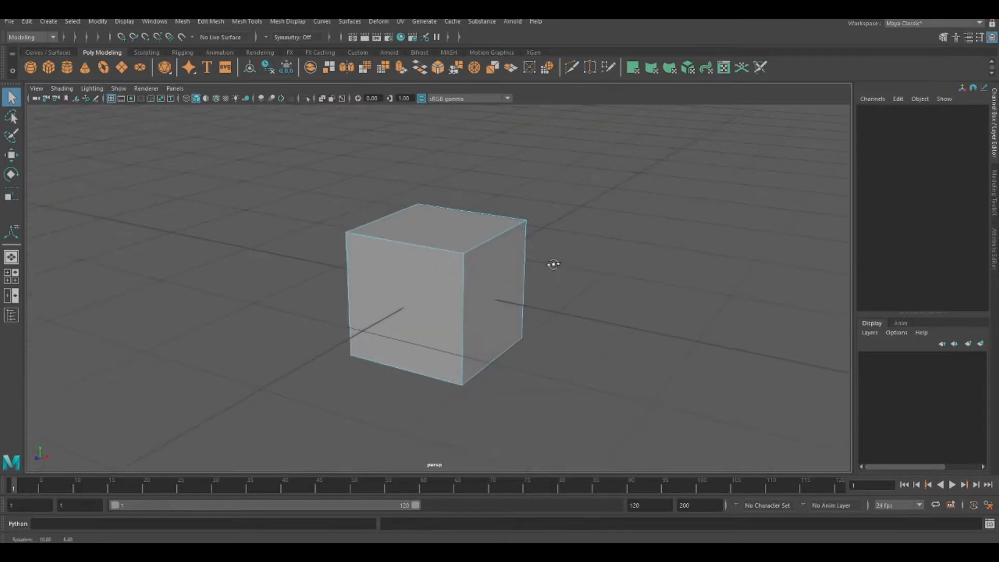
{"action": "right_click", "coordinate": [542, 186]}
{"action": "left_click", "coordinate": [497, 187]}
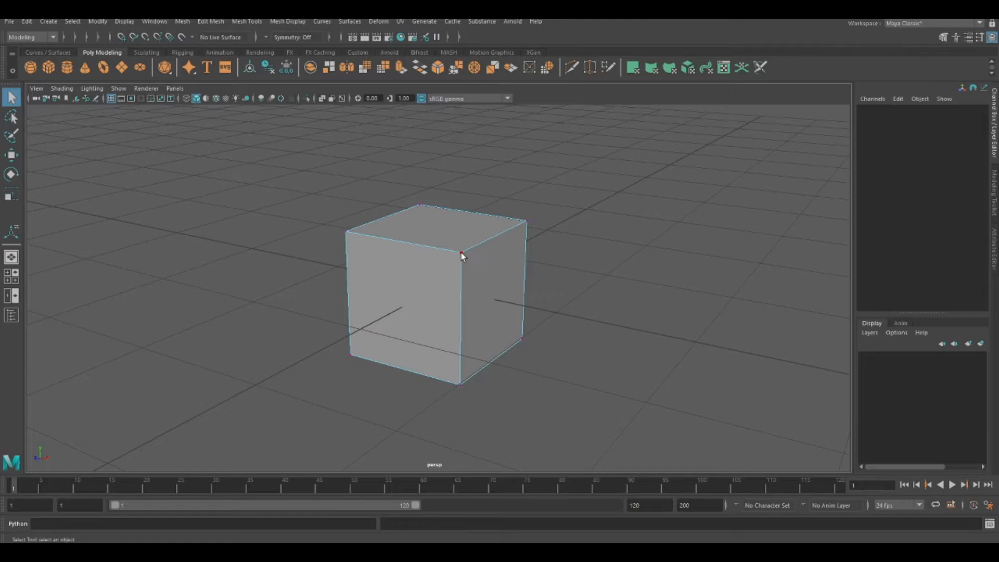
{"action": "left_click", "coordinate": [462, 255]}
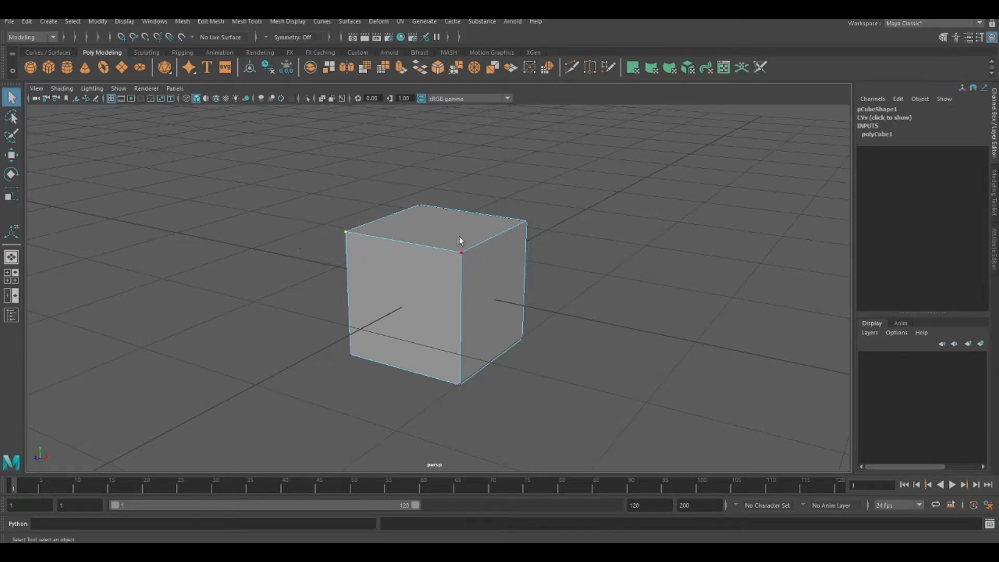
Switch to edge mode, try raising the right edge of the cube's top face, and undo the move.
{"action": "right_click", "coordinate": [577, 169]}
{"action": "left_click", "coordinate": [575, 140]}
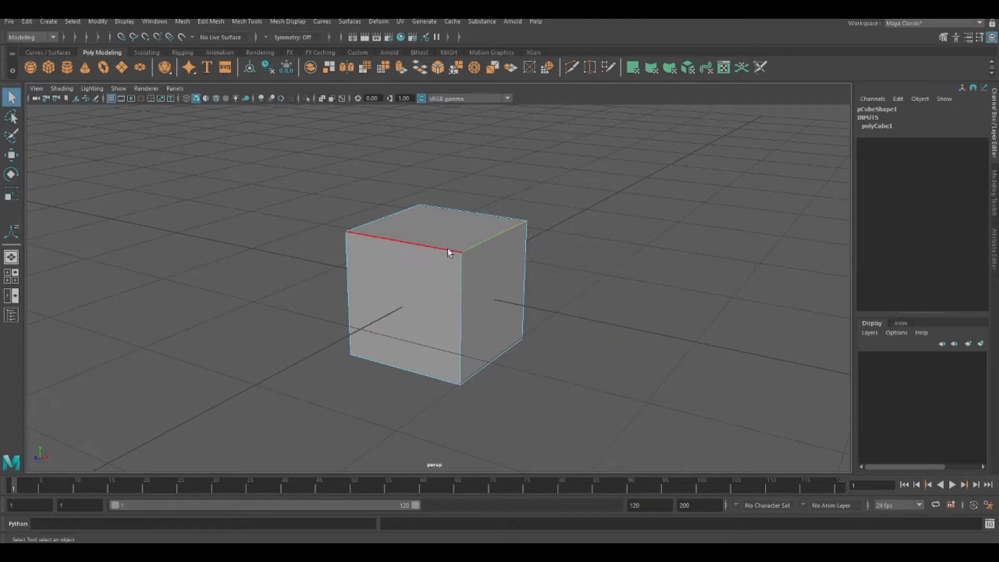
{"action": "left_click", "coordinate": [434, 199]}
{"action": "left_click", "coordinate": [486, 243]}
{"action": "key", "text": "w"}
{"action": "left_click_drag", "start_coordinate": [498, 210], "coordinate": [497, 161]}
{"action": "key", "text": "ctrl+z"}
Try moving the front edge of the cube's top face downward, and undo the move.
{"action": "left_click_drag", "start_coordinate": [599, 320], "coordinate": [644, 316], "text": "alt"}
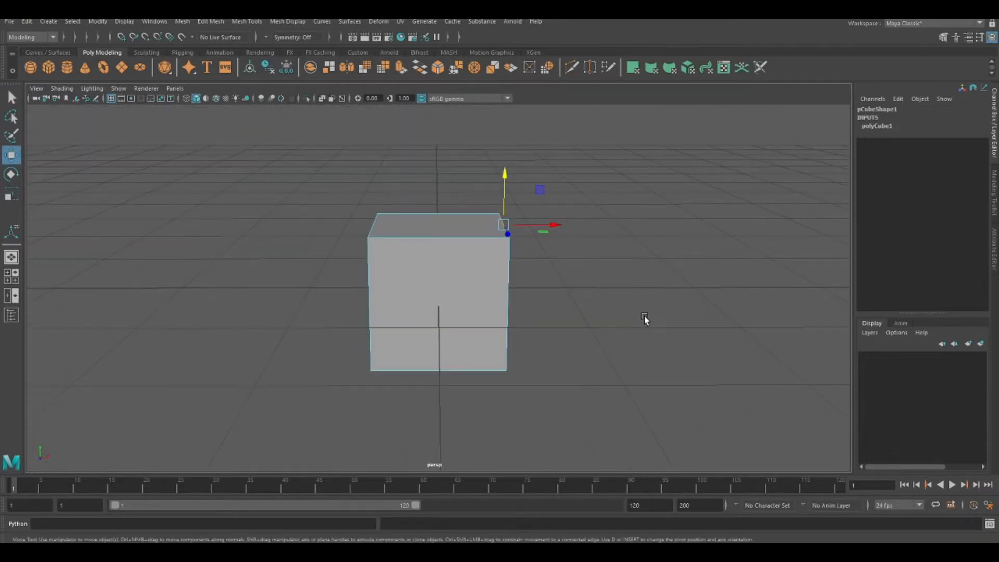
{"action": "left_click_drag", "start_coordinate": [425, 233], "coordinate": [676, 303], "text": "alt"}
{"action": "left_click_drag", "start_coordinate": [512, 209], "coordinate": [497, 289]}
{"action": "left_click_drag", "start_coordinate": [643, 274], "coordinate": [548, 266], "text": "alt"}
{"action": "key", "text": "ctrl+z"}
{"action": "left_click_drag", "start_coordinate": [618, 239], "coordinate": [584, 251], "text": "alt"}
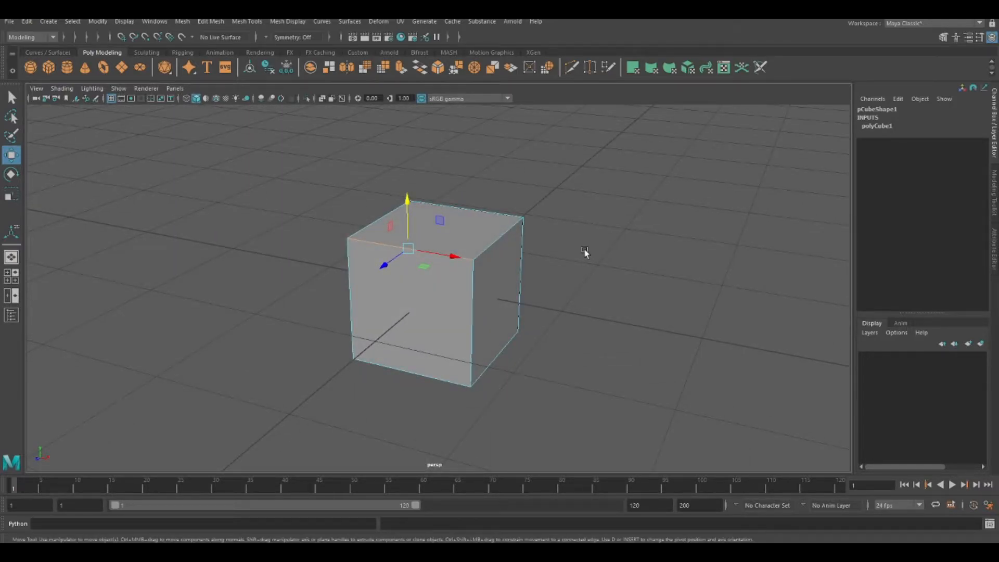
Return to object mode, try moving the whole cube along the X axis, and undo the move.
{"action": "right_click_drag", "start_coordinate": [514, 138], "coordinate": [529, 129]}
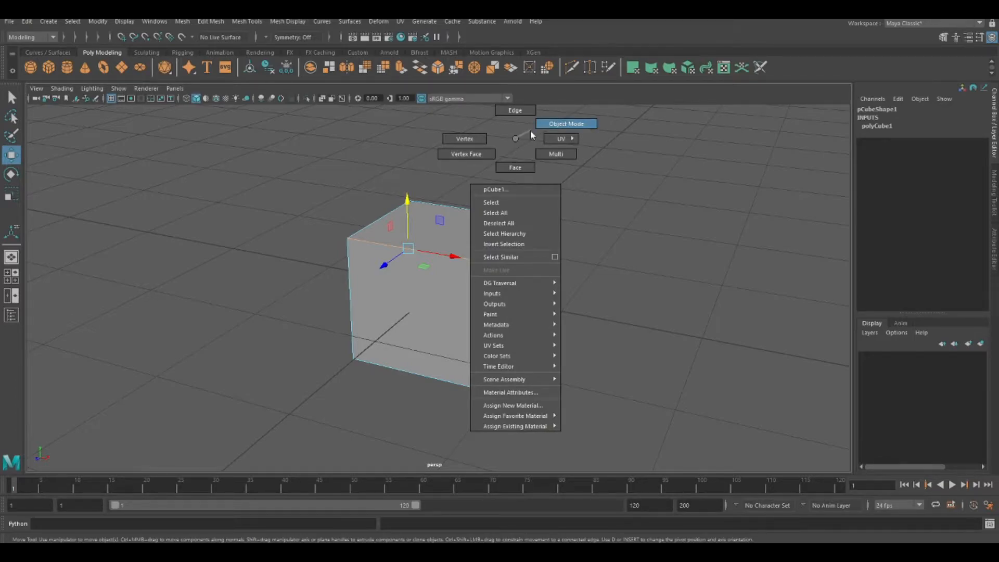
{"action": "right_click_drag", "start_coordinate": [530, 130], "coordinate": [530, 130]}
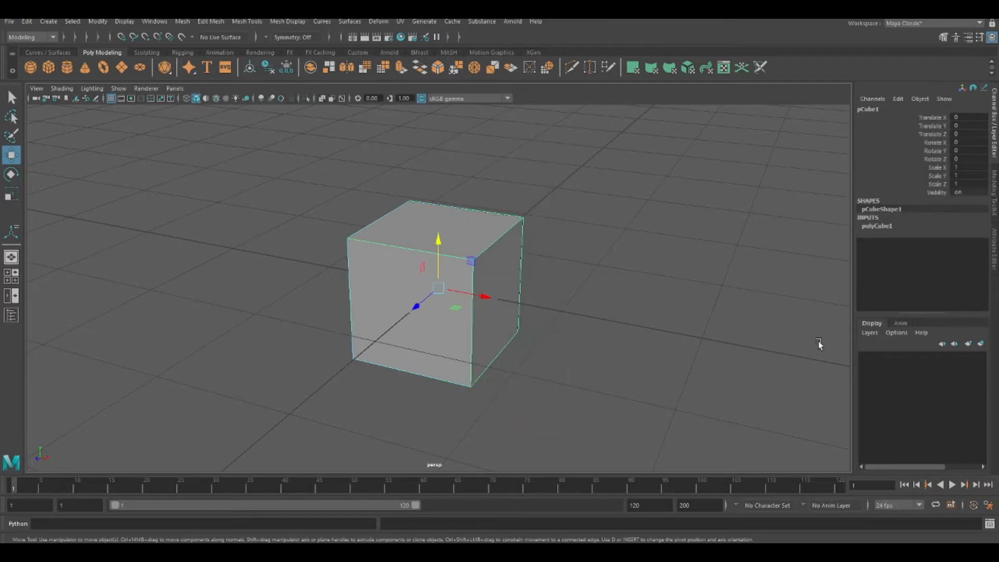
{"action": "left_click_drag", "start_coordinate": [491, 299], "coordinate": [510, 314]}
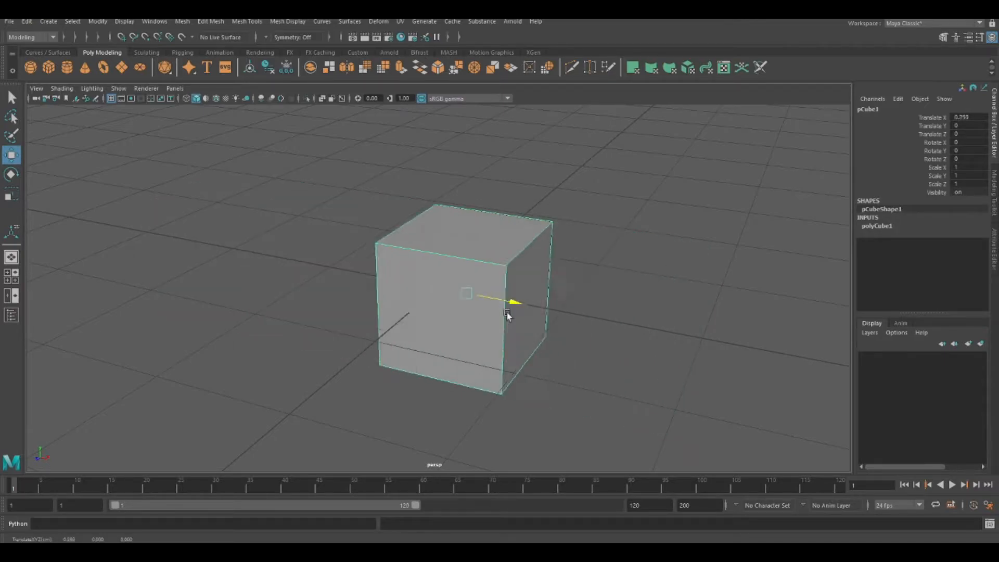
{"action": "key", "text": "ctrl+z"}
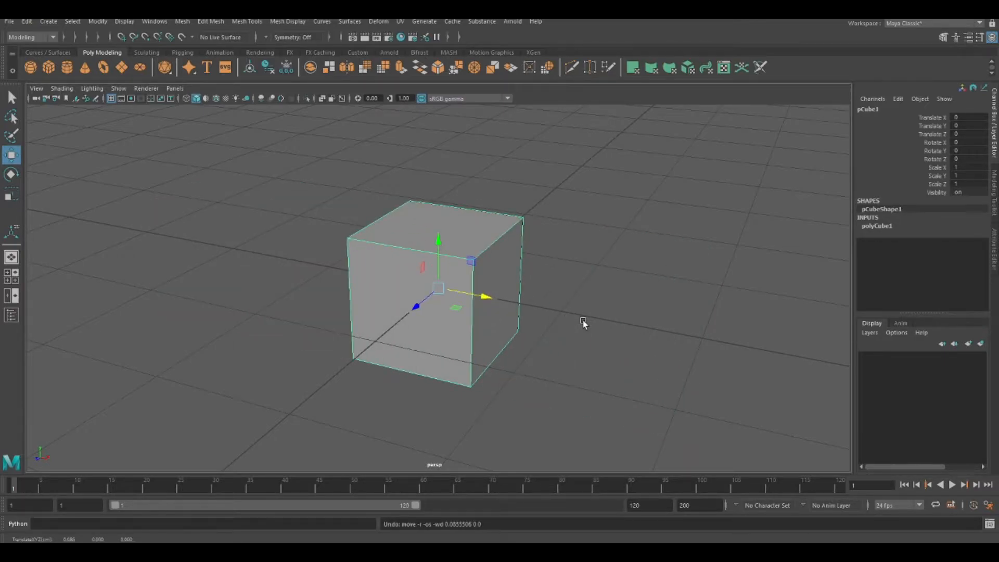
Switch to face mode and extrude the cube's right face outward by about 1.536 units.
{"action": "right_click_drag", "start_coordinate": [547, 203], "coordinate": [543, 230]}
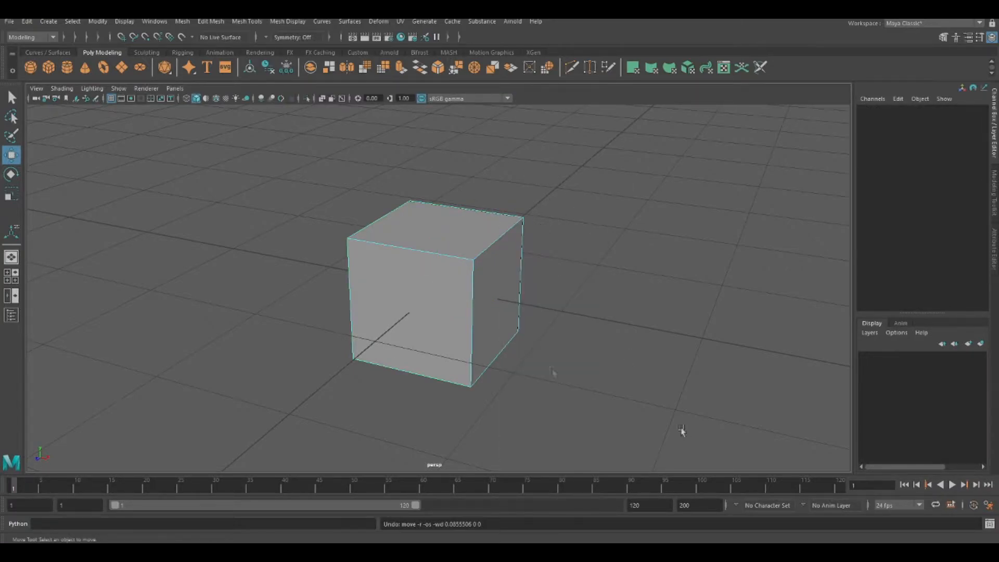
{"action": "left_click_drag", "start_coordinate": [622, 344], "coordinate": [617, 322], "text": "alt"}
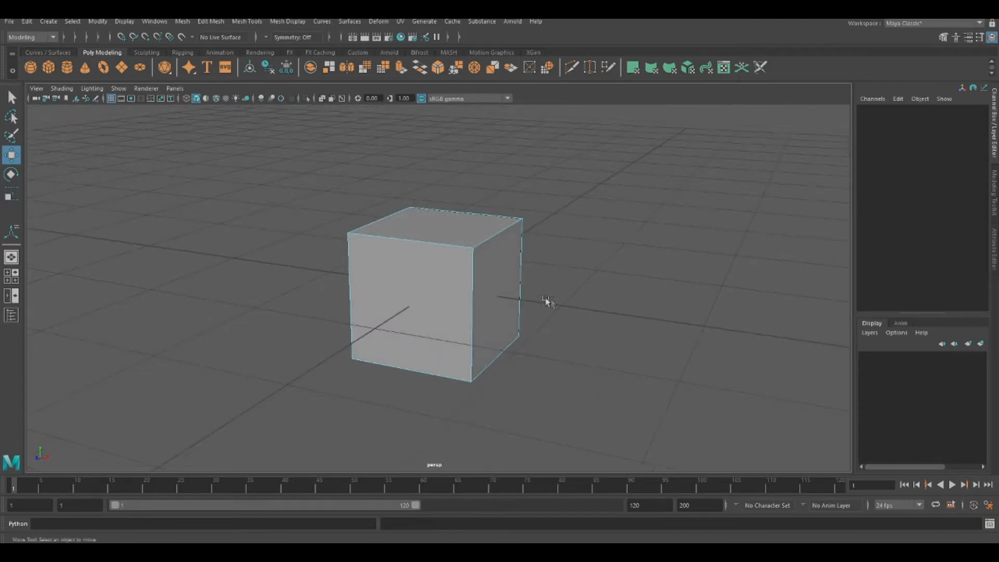
{"action": "left_click", "coordinate": [500, 287]}
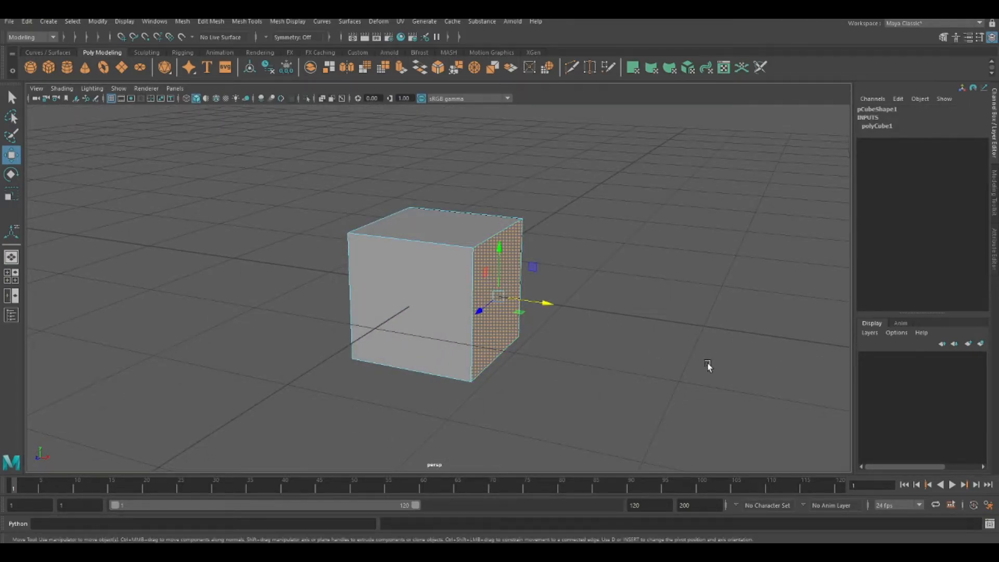
{"action": "key", "text": "ctrl+e"}
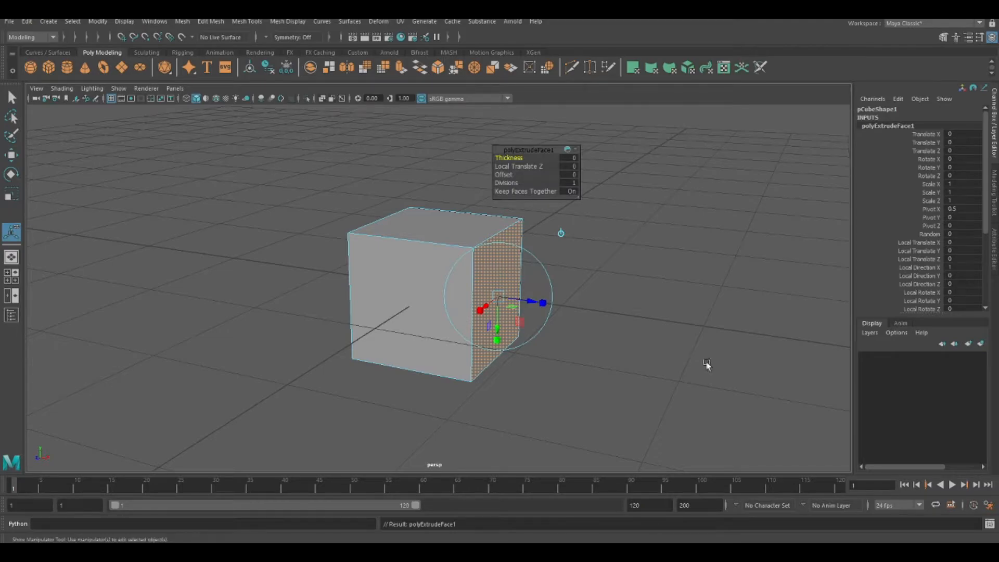
{"action": "left_click_drag", "start_coordinate": [546, 304], "coordinate": [749, 336]}
{"action": "middle_click_drag", "start_coordinate": [748, 336], "coordinate": [551, 267], "text": "alt"}
{"action": "right_click_drag", "start_coordinate": [551, 267], "coordinate": [737, 352], "text": "alt"}
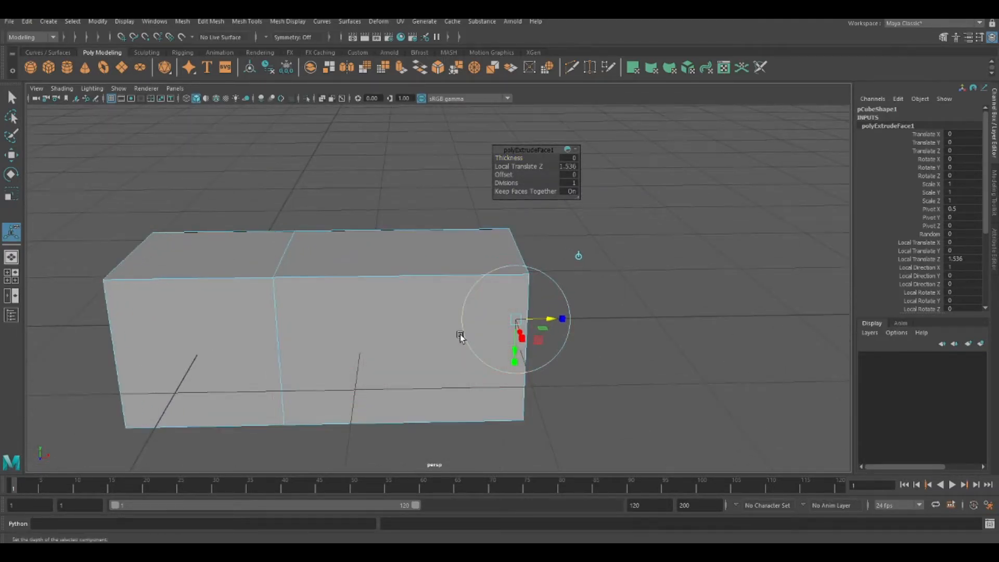
Extrude the end face again along X by about 1.402 units to add another segment.
{"action": "key", "text": "ctrl+e"}
{"action": "left_click_drag", "start_coordinate": [546, 318], "coordinate": [751, 322]}
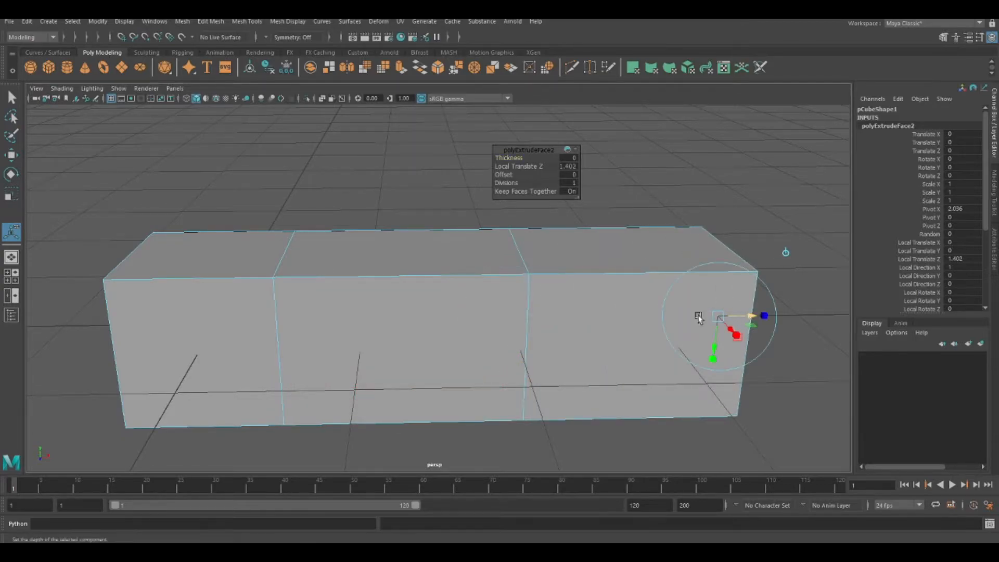
{"action": "middle_click_drag", "start_coordinate": [698, 318], "coordinate": [673, 314], "text": "alt"}
Extrude the front face of the last segment outward by about 2.704 units to form an L shape.
{"action": "right_click_drag", "start_coordinate": [674, 314], "coordinate": [401, 295], "text": "alt"}
{"action": "left_click", "coordinate": [473, 299]}
{"action": "key", "text": "ctrl+e"}
{"action": "left_click_drag", "start_coordinate": [479, 319], "coordinate": [522, 409]}
Undo all the face extrusions back to the plain cube.
{"action": "key", "text": "ctrl+z"}
{"action": "key", "text": "ctrl+z"}
{"action": "key", "text": "ctrl+z"}
{"action": "key", "text": "ctrl+z"}
{"action": "key", "text": "ctrl+z"}
{"action": "key", "text": "ctrl+z"}
{"action": "key", "text": "ctrl+z"}
{"action": "key", "text": "ctrl+z"}
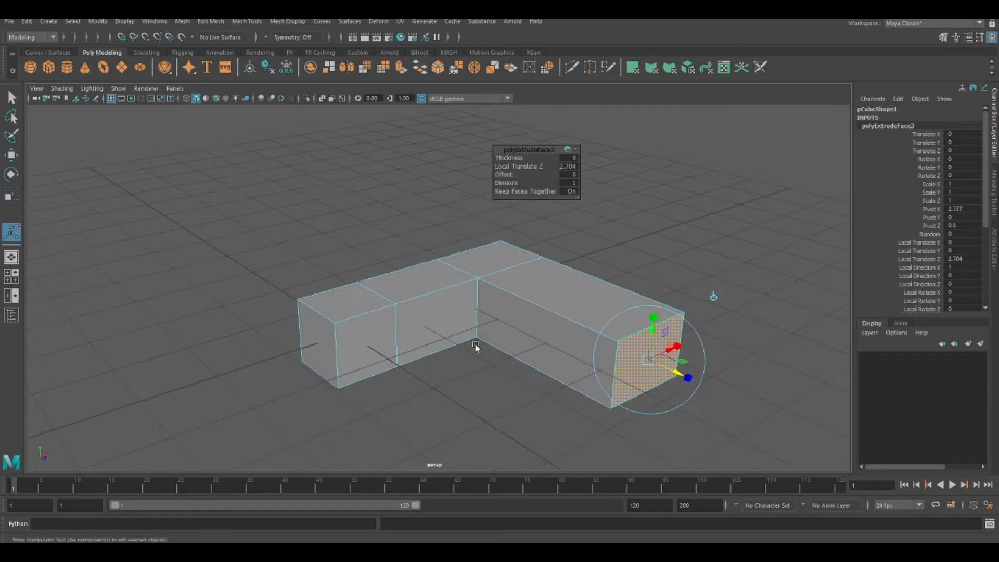
{"action": "key", "text": "ctrl+z"}
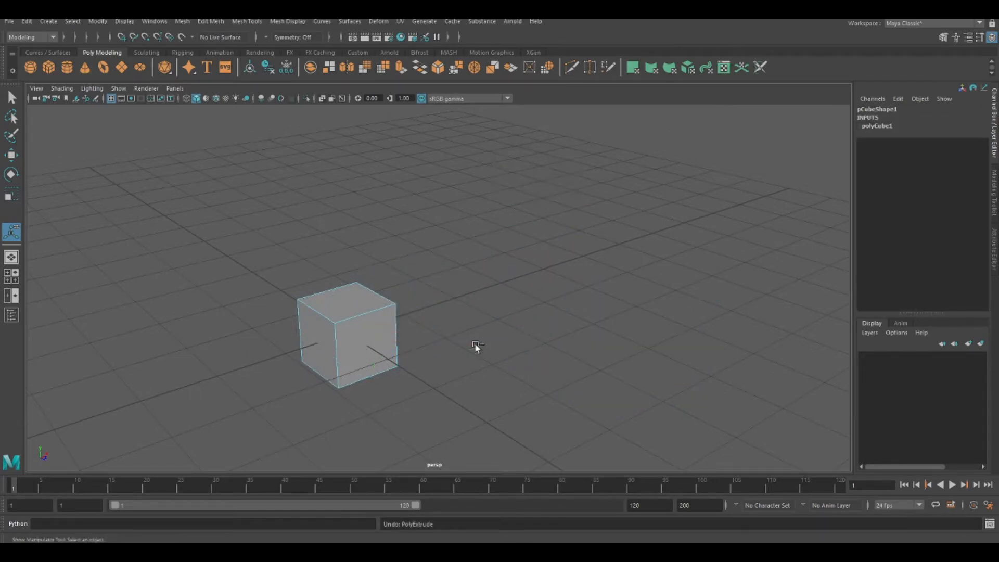
Activate the Move tool, return the cube to object mode, and frame it in the view.
{"action": "left_click_drag", "start_coordinate": [476, 346], "coordinate": [383, 205], "text": "alt"}
{"action": "right_click_drag", "start_coordinate": [435, 279], "coordinate": [552, 296], "text": "alt"}
{"action": "middle_click_drag", "start_coordinate": [552, 297], "coordinate": [629, 270], "text": "alt"}
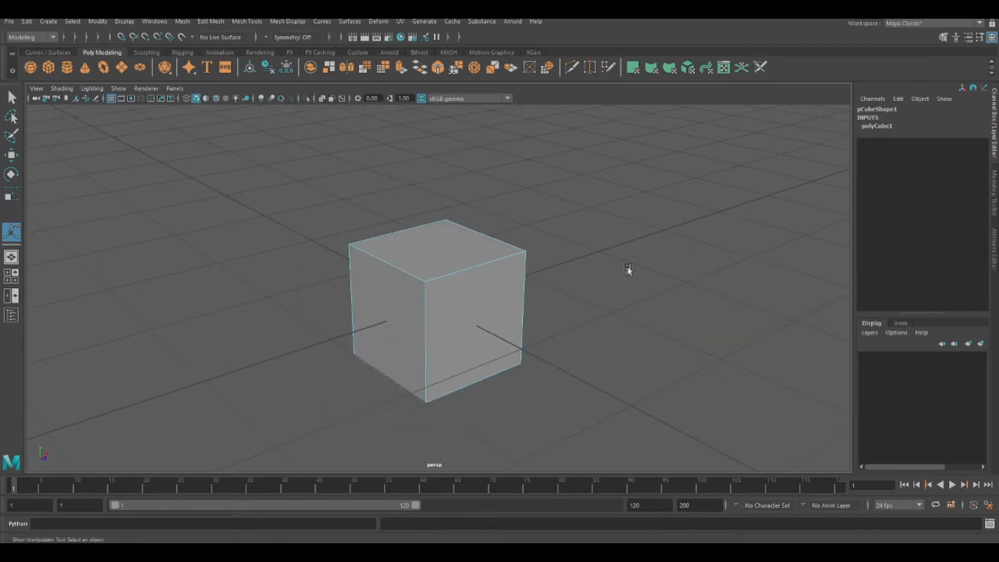
{"action": "left_click_drag", "start_coordinate": [629, 270], "coordinate": [559, 254], "text": "alt"}
{"action": "key", "text": "w"}
{"action": "right_click_drag", "start_coordinate": [524, 218], "coordinate": [552, 213]}
{"action": "key", "text": "f"}
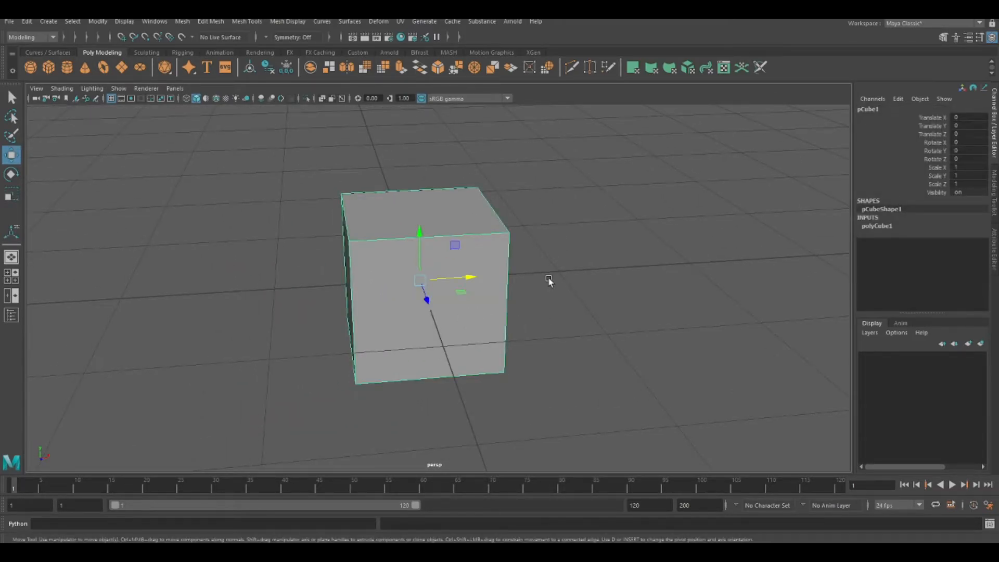
Duplicate the cube and move the copy about 1.385 units along the X axis.
{"action": "key", "text": "ctrl+d"}
{"action": "left_click_drag", "start_coordinate": [462, 280], "coordinate": [654, 273]}
{"action": "scroll", "coordinate": [613, 306], "scroll_direction": "down", "scroll_amount": 3}
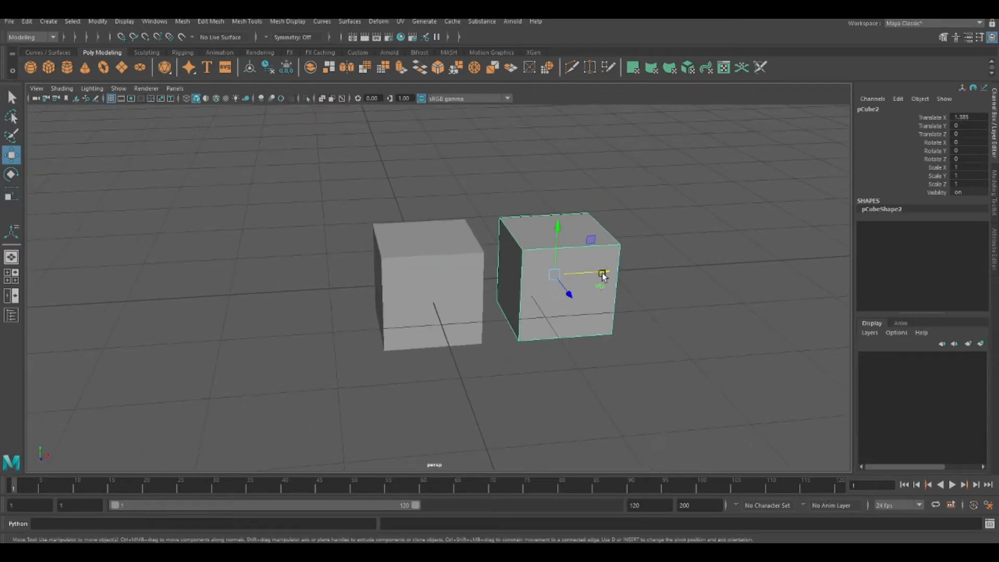
{"action": "middle_click_drag", "start_coordinate": [603, 276], "coordinate": [520, 291], "text": "alt"}
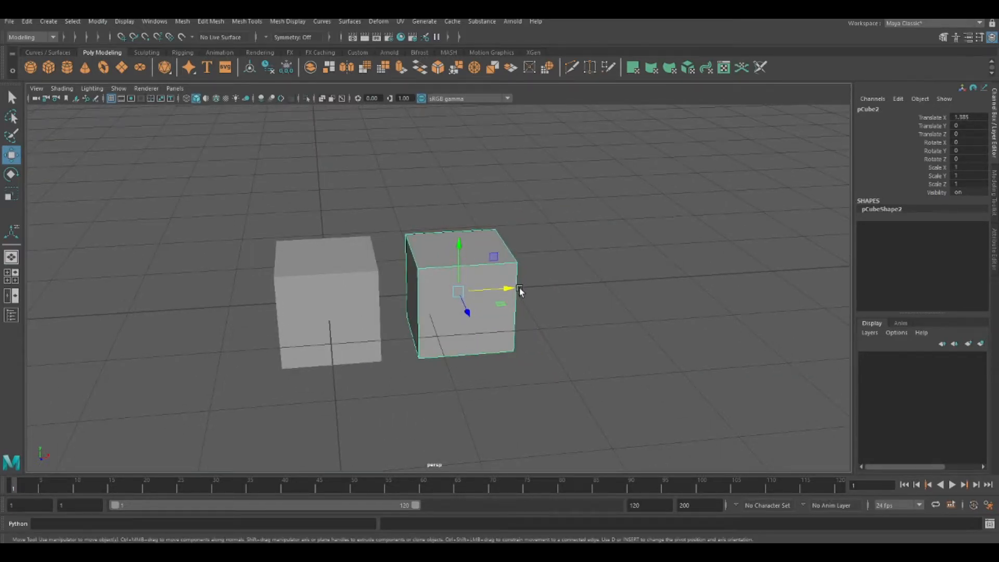
Duplicate the copy with its transform three times to extend the evenly spaced row to five cubes.
{"action": "key", "text": "shift+d"}
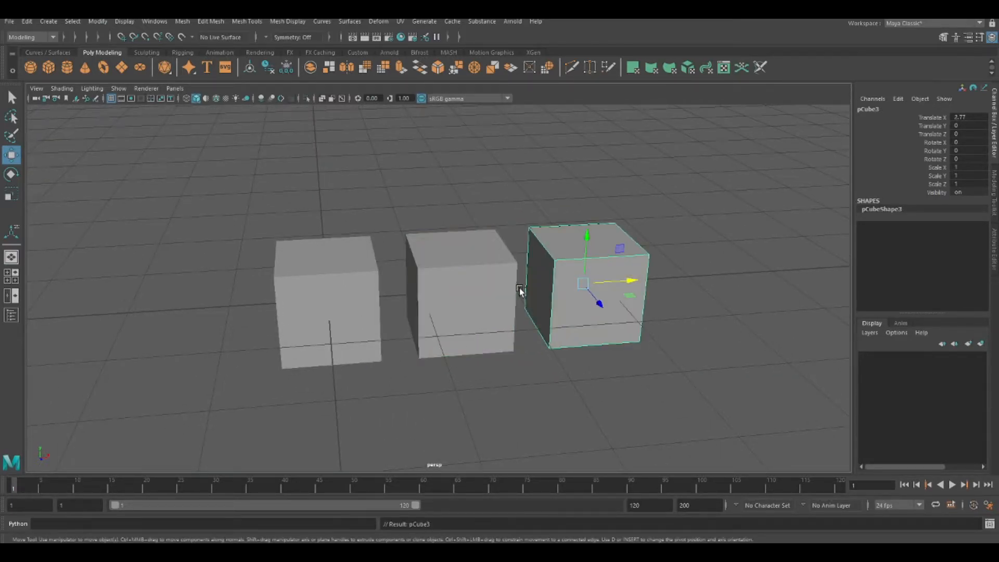
{"action": "key", "text": "shift+d"}
{"action": "key", "text": "shift+d"}
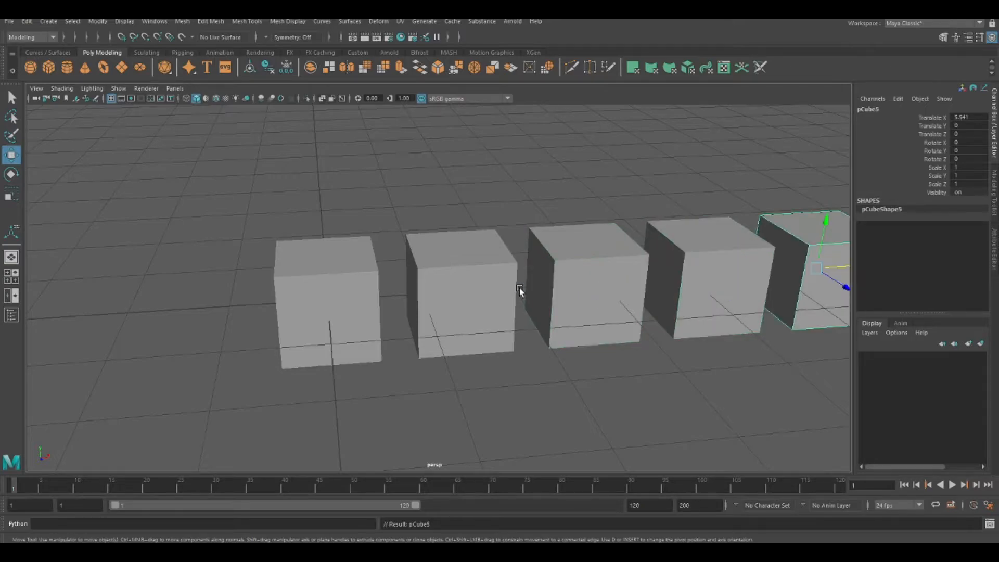
Add three more cubes to the end of the row using Duplicate with Transform.
{"action": "scroll", "coordinate": [548, 305], "scroll_direction": "down", "scroll_amount": 3}
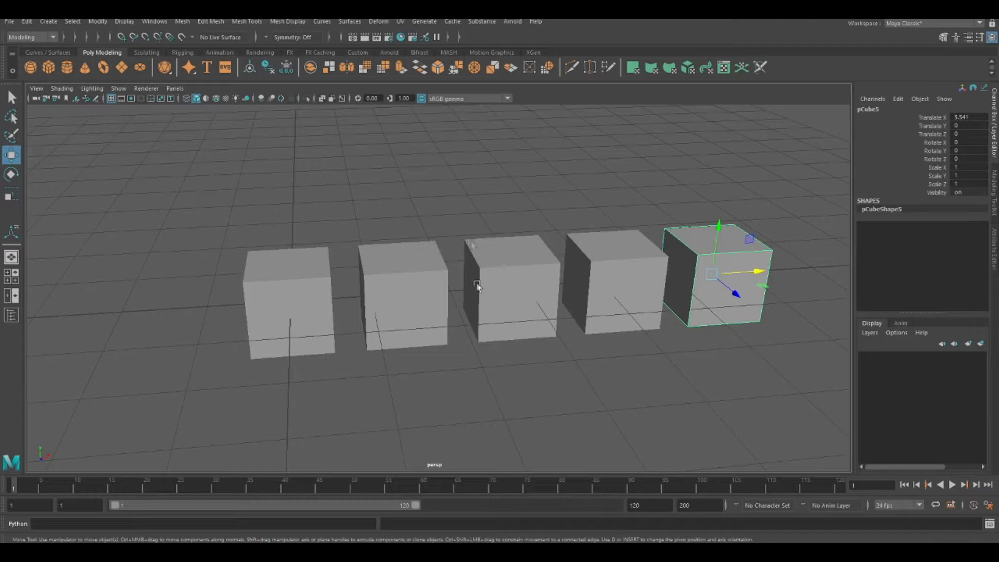
{"action": "left_click_drag", "start_coordinate": [708, 294], "coordinate": [609, 398], "text": "alt"}
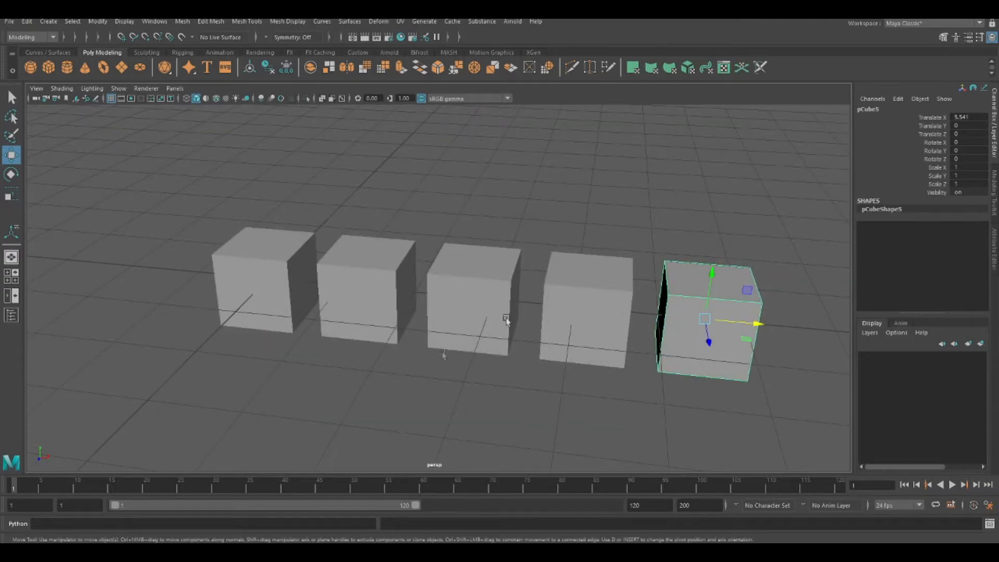
{"action": "left_click_drag", "start_coordinate": [388, 373], "coordinate": [560, 328], "text": "alt"}
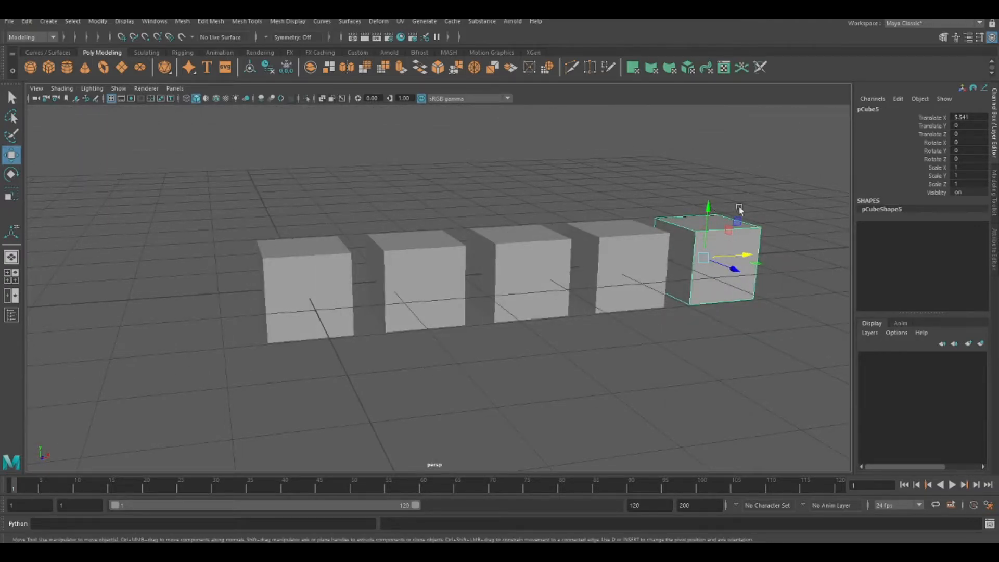
{"action": "scroll", "coordinate": [526, 277], "scroll_direction": "down", "scroll_amount": 2}
{"action": "key", "text": "shift+d"}
{"action": "key", "text": "shift+d"}
{"action": "key", "text": "shift+d"}
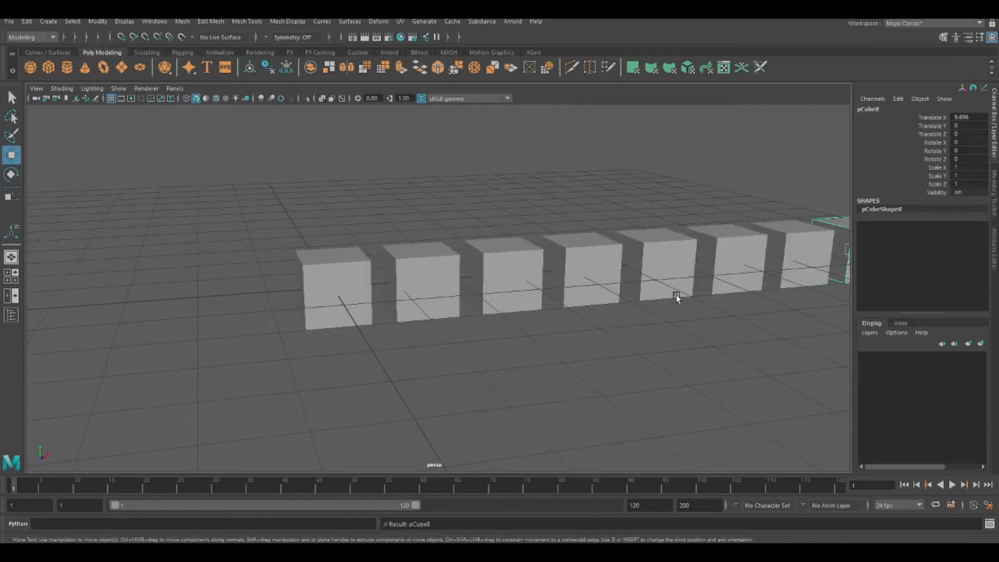
Delete all the duplicated cubes, and select and frame the original cube.
{"action": "left_click_drag", "start_coordinate": [677, 290], "coordinate": [625, 320], "text": "alt"}
{"action": "scroll", "coordinate": [473, 282], "scroll_direction": "down", "scroll_amount": 3}
{"action": "left_click_drag", "start_coordinate": [646, 201], "coordinate": [354, 386]}
{"action": "key", "text": "Delete"}
{"action": "left_click", "coordinate": [306, 327]}
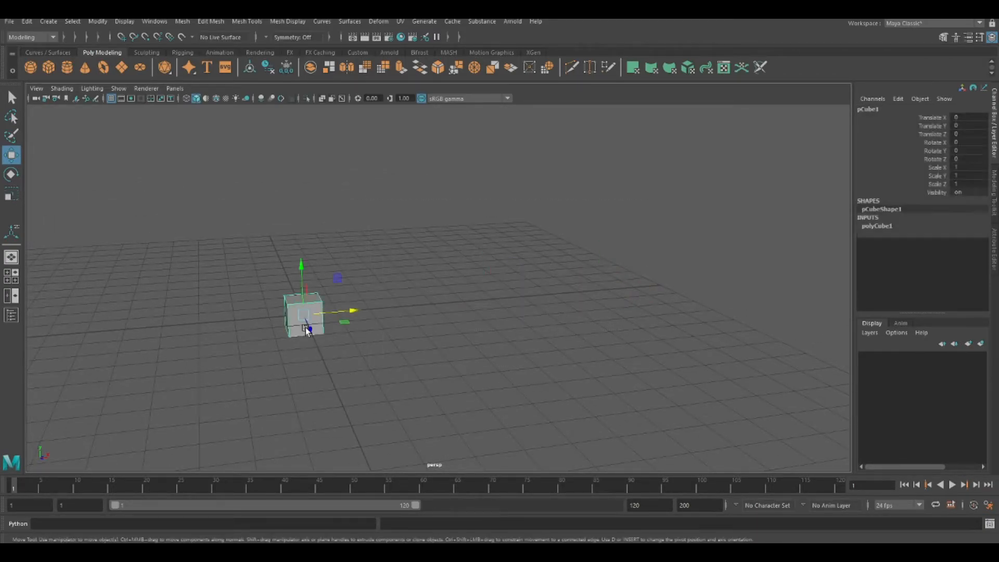
{"action": "key", "text": "f"}
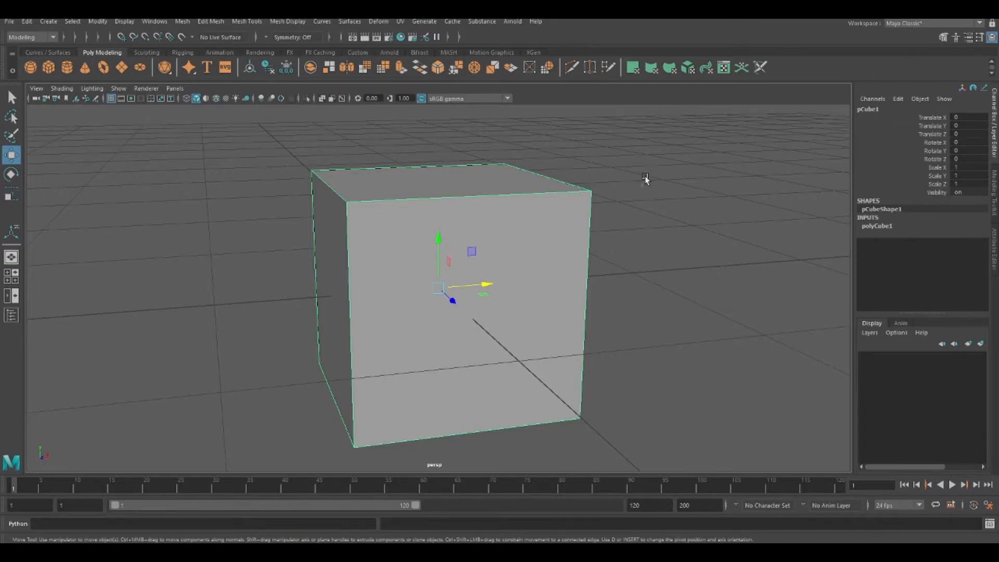
Insert a horizontal edge loop around the middle of the cube with the Insert Edge Loop Tool.
{"action": "right_click", "coordinate": [570, 222], "text": "shift"}
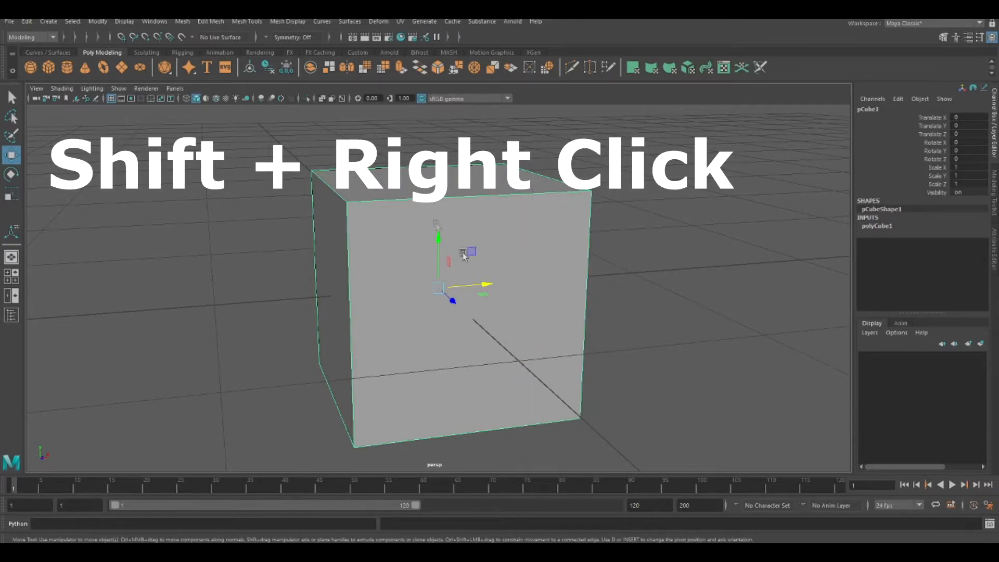
{"action": "right_click", "coordinate": [567, 222], "text": "shift"}
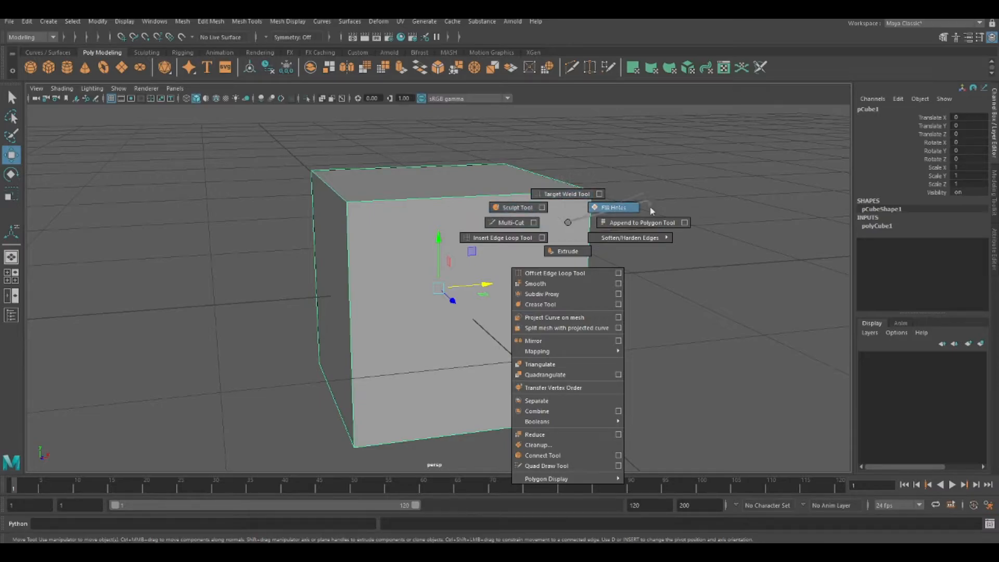
{"action": "left_click", "coordinate": [499, 238]}
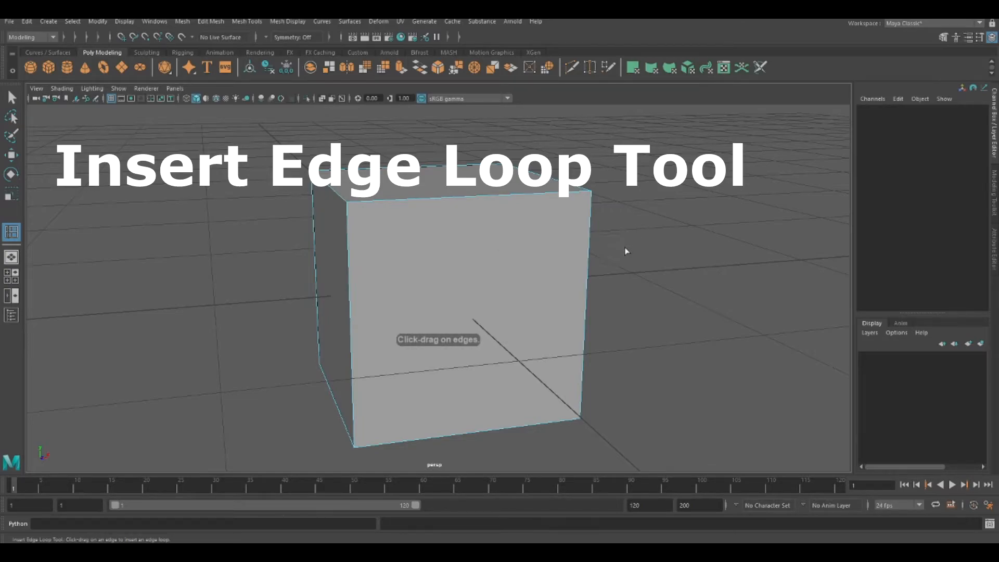
{"action": "middle_click_drag", "start_coordinate": [633, 257], "coordinate": [654, 245], "text": "alt"}
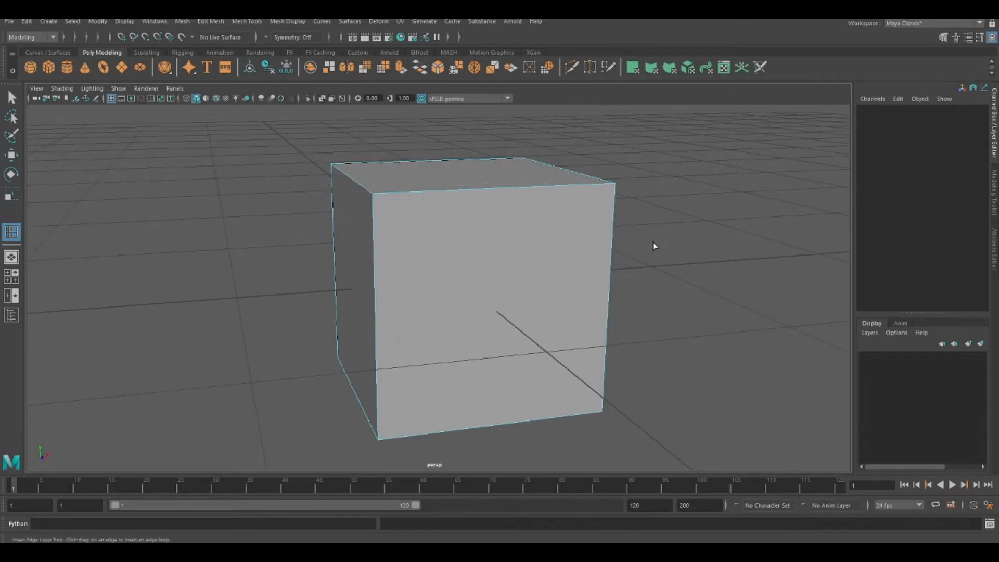
{"action": "left_click", "coordinate": [610, 292]}
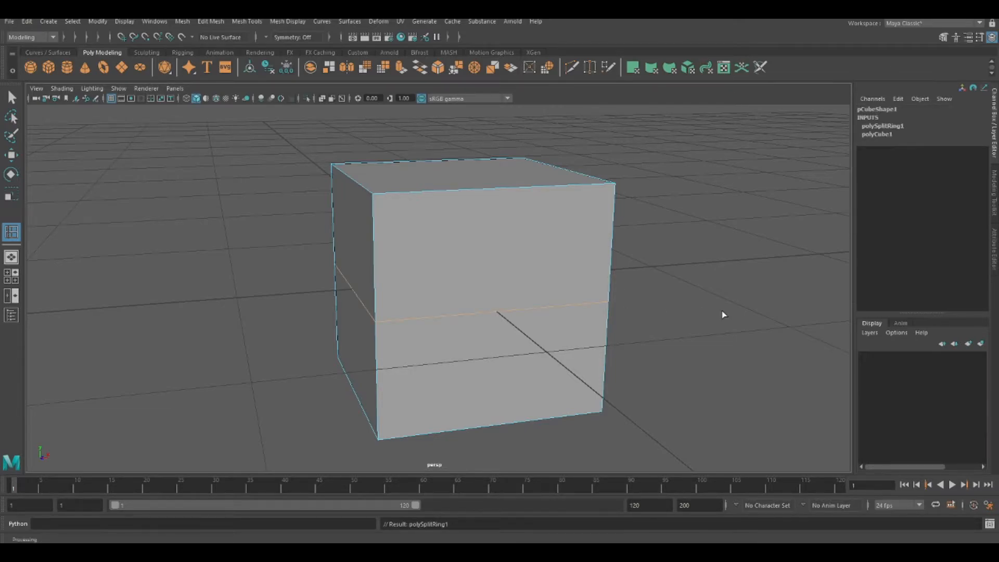
{"action": "left_click_drag", "start_coordinate": [362, 339], "coordinate": [471, 324], "text": "alt"}
{"action": "left_click_drag", "start_coordinate": [293, 318], "coordinate": [474, 309], "text": "alt"}
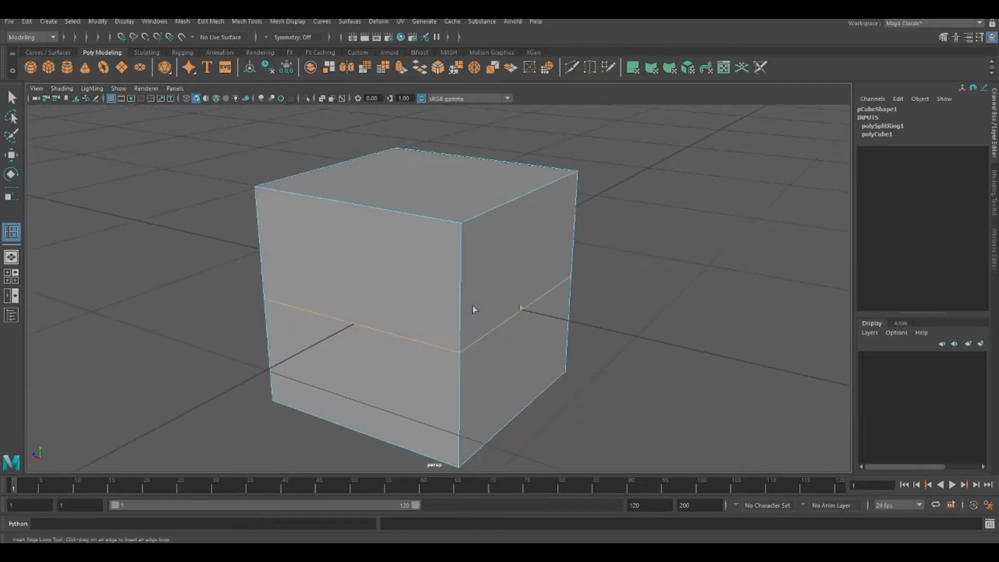
{"action": "left_click_drag", "start_coordinate": [242, 310], "coordinate": [315, 326], "text": "alt"}
{"action": "key", "text": "w"}
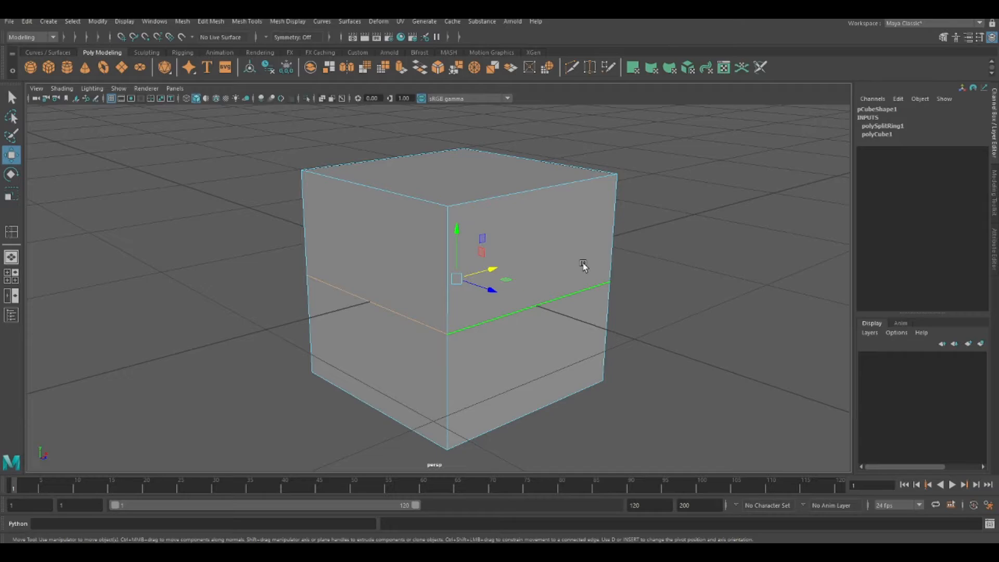
Scale the middle edge loop inward along X and Z to pinch the cube's waist.
{"action": "left_click_drag", "start_coordinate": [709, 250], "coordinate": [591, 259], "text": "alt"}
{"action": "key", "text": "r"}
{"action": "left_click_drag", "start_coordinate": [714, 273], "coordinate": [655, 295], "text": "alt"}
{"action": "right_click_drag", "start_coordinate": [645, 343], "coordinate": [564, 327], "text": "alt"}
{"action": "left_click_drag", "start_coordinate": [625, 370], "coordinate": [625, 323], "text": "alt"}
{"action": "left_click_drag", "start_coordinate": [347, 352], "coordinate": [491, 370], "text": "alt"}
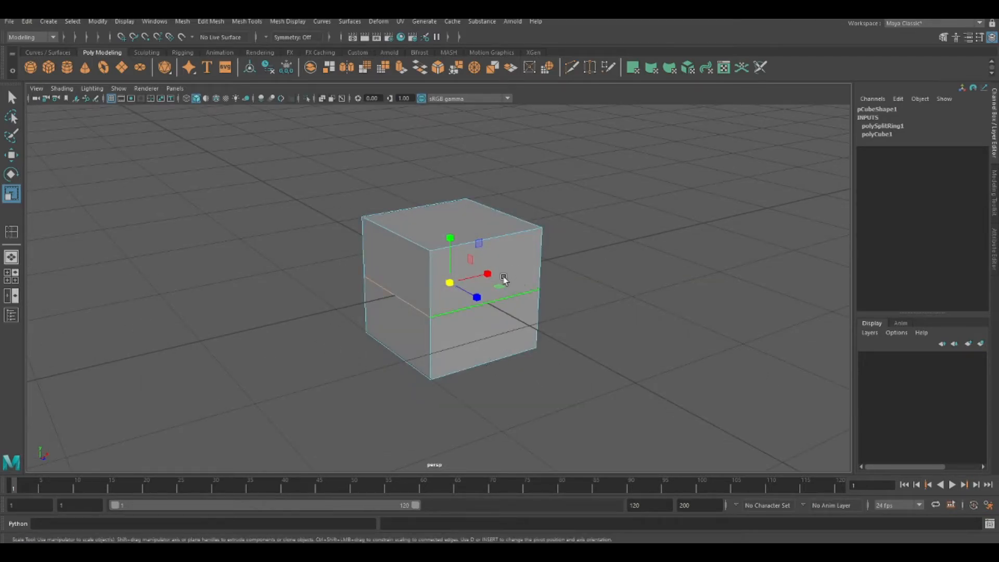
{"action": "left_click_drag", "start_coordinate": [493, 288], "coordinate": [489, 286]}
{"action": "left_click_drag", "start_coordinate": [636, 279], "coordinate": [625, 284], "text": "alt"}
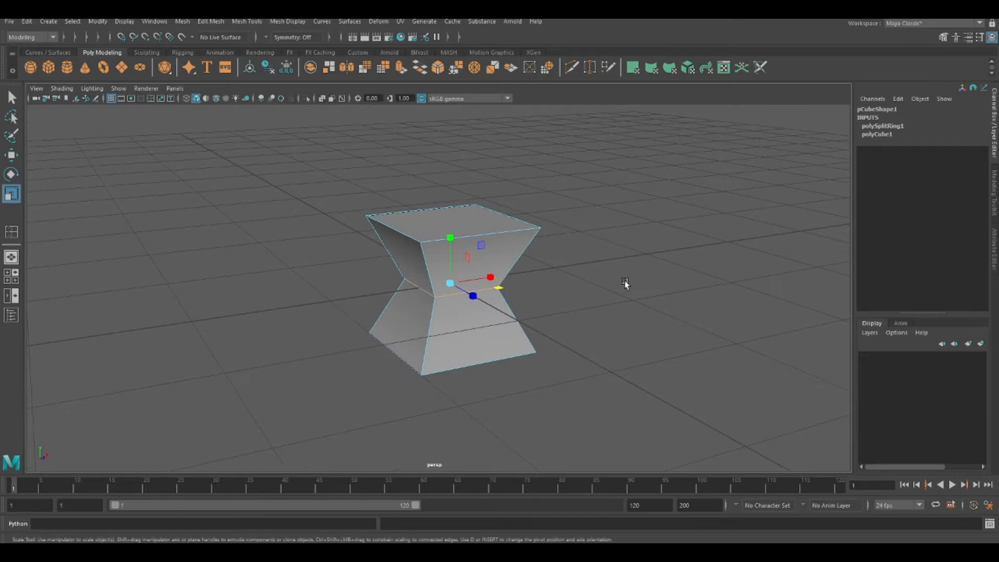
Undo the waist scaling and the edge loop insertion to return to the plain cube.
{"action": "key", "text": "ctrl+z"}
{"action": "key", "text": "ctrl+z"}
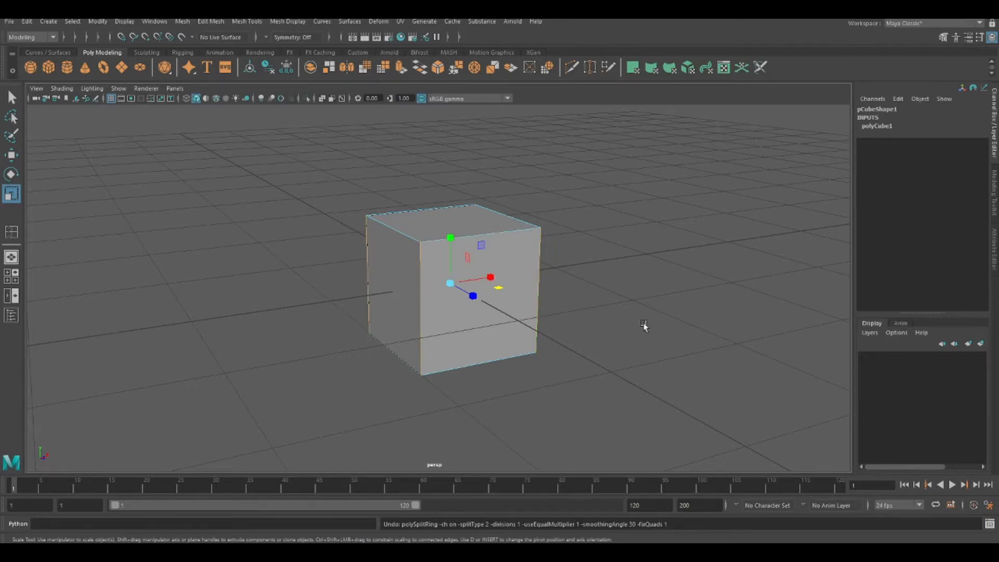
{"action": "scroll", "coordinate": [672, 338], "scroll_direction": "up", "scroll_amount": 4}
{"action": "left_click_drag", "start_coordinate": [458, 281], "coordinate": [486, 281]}
{"action": "key", "text": "ctrl+z"}
{"action": "key", "text": "w"}
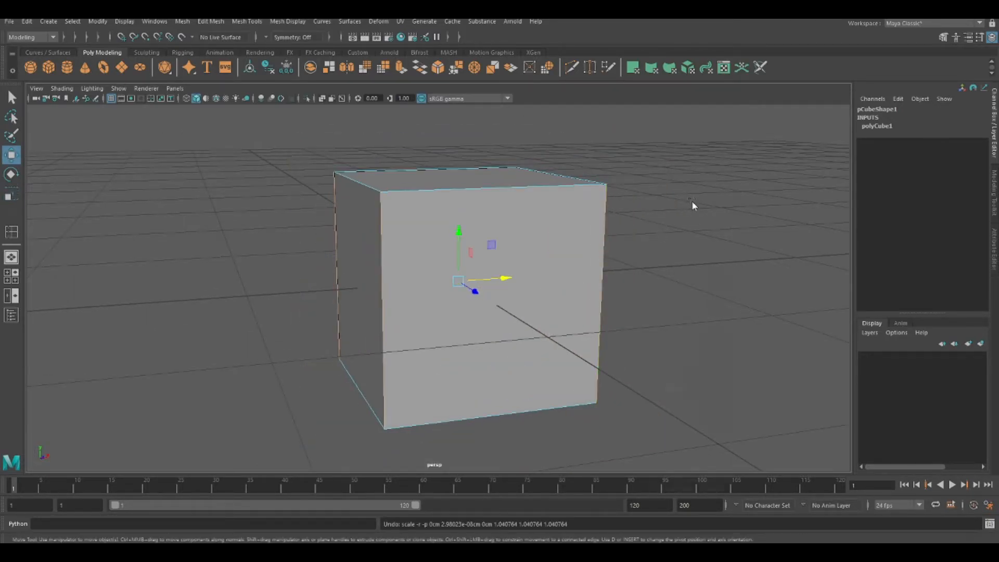
Insert a new horizontal edge loop around the cube's middle and scale it uniformly inward.
{"action": "right_click_drag", "start_coordinate": [664, 251], "coordinate": [603, 268], "text": "shift"}
{"action": "left_click", "coordinate": [600, 297]}
{"action": "key", "text": "r"}
{"action": "left_click_drag", "start_coordinate": [458, 281], "coordinate": [431, 282]}
{"action": "key", "text": "w"}
{"action": "left_click_drag", "start_coordinate": [630, 268], "coordinate": [667, 283], "text": "alt"}
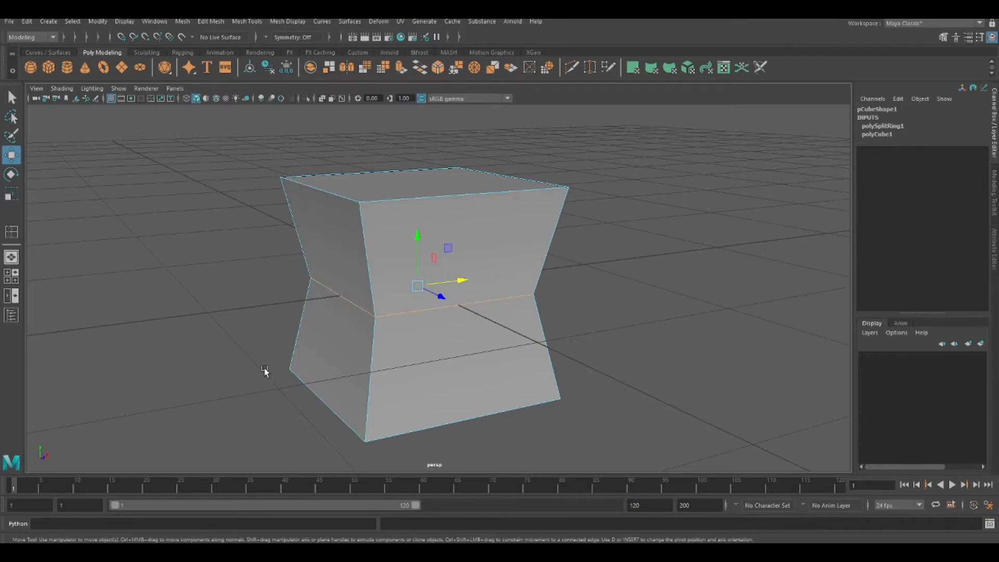
{"action": "left_click_drag", "start_coordinate": [517, 350], "coordinate": [501, 336], "text": "alt"}
{"action": "left_click_drag", "start_coordinate": [678, 256], "coordinate": [708, 264], "text": "alt"}
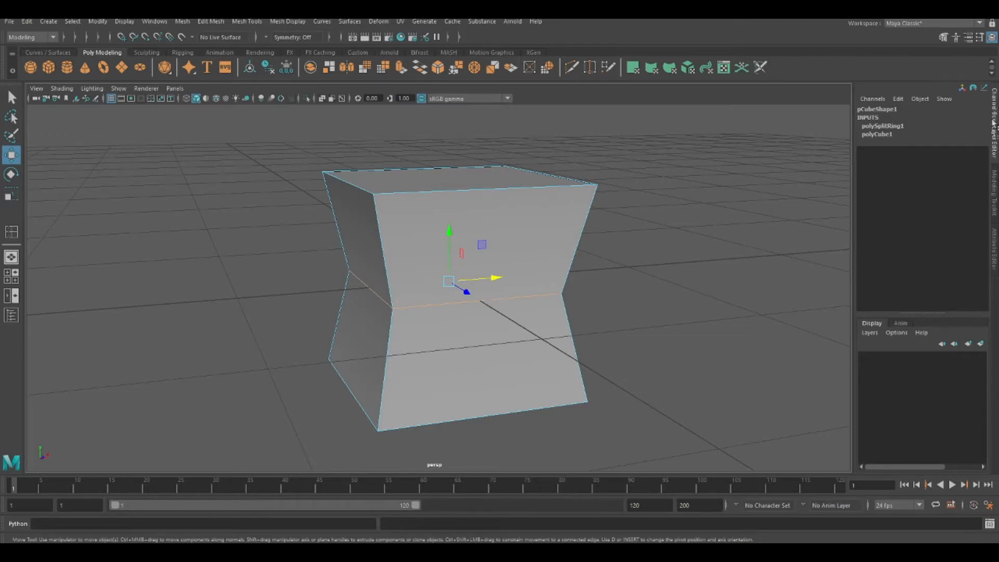
Open the Modeling Toolkit and select the complete edge loop around the cube's waist in edge mode.
{"action": "left_click", "coordinate": [995, 217]}
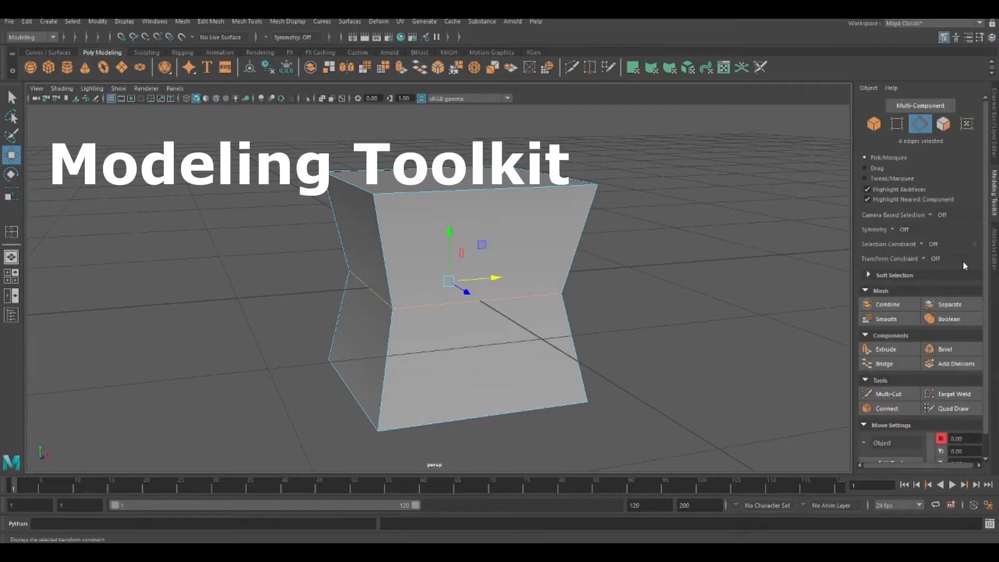
{"action": "scroll", "coordinate": [964, 263], "scroll_direction": "down", "scroll_amount": 1}
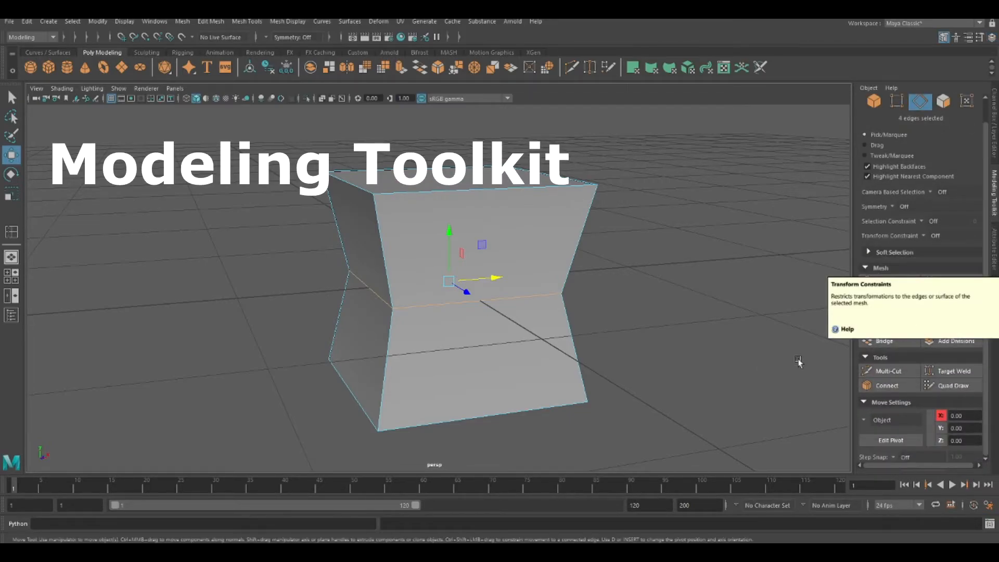
{"action": "left_click", "coordinate": [831, 371]}
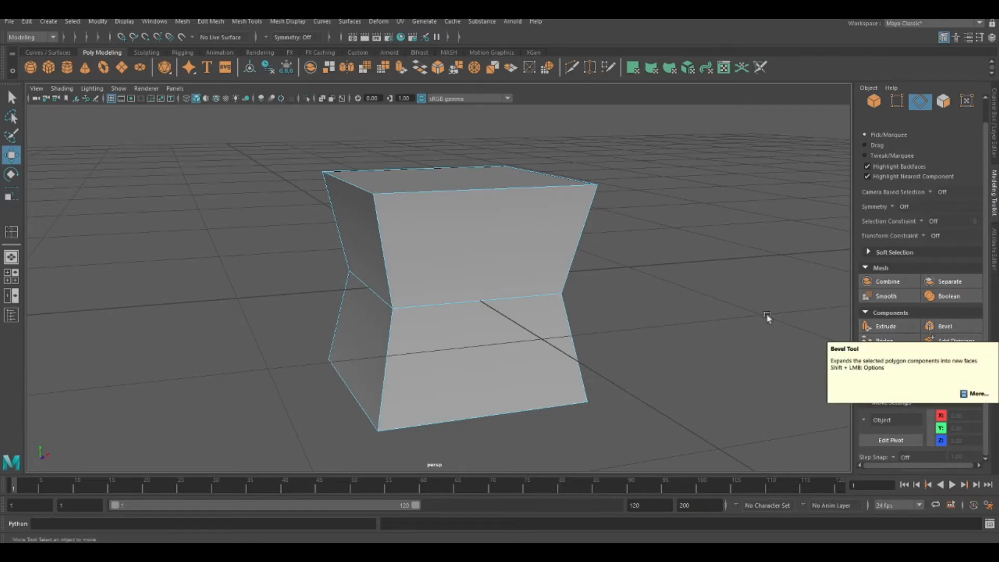
{"action": "right_click", "coordinate": [656, 185]}
{"action": "left_click", "coordinate": [657, 155]}
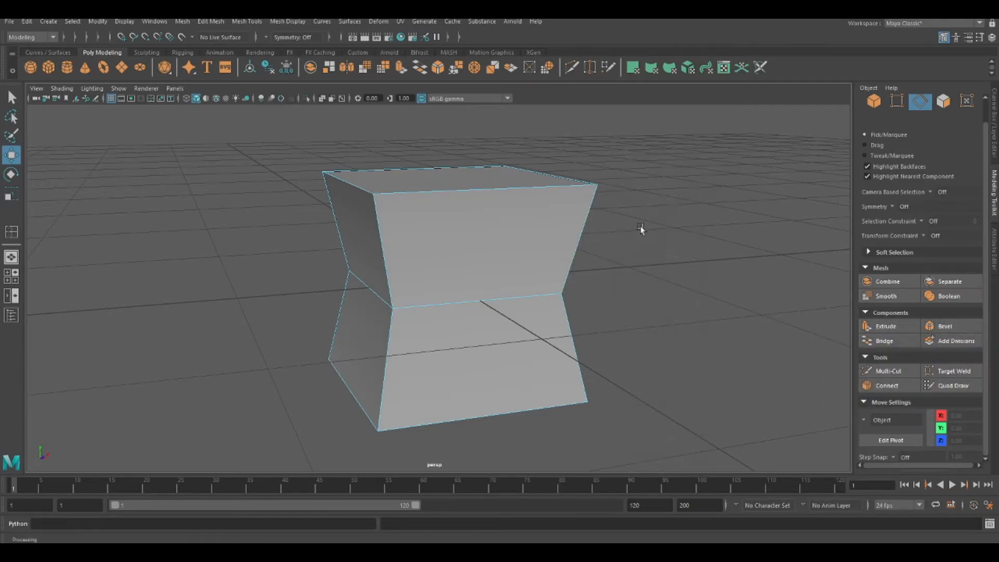
{"action": "double_click", "coordinate": [517, 293]}
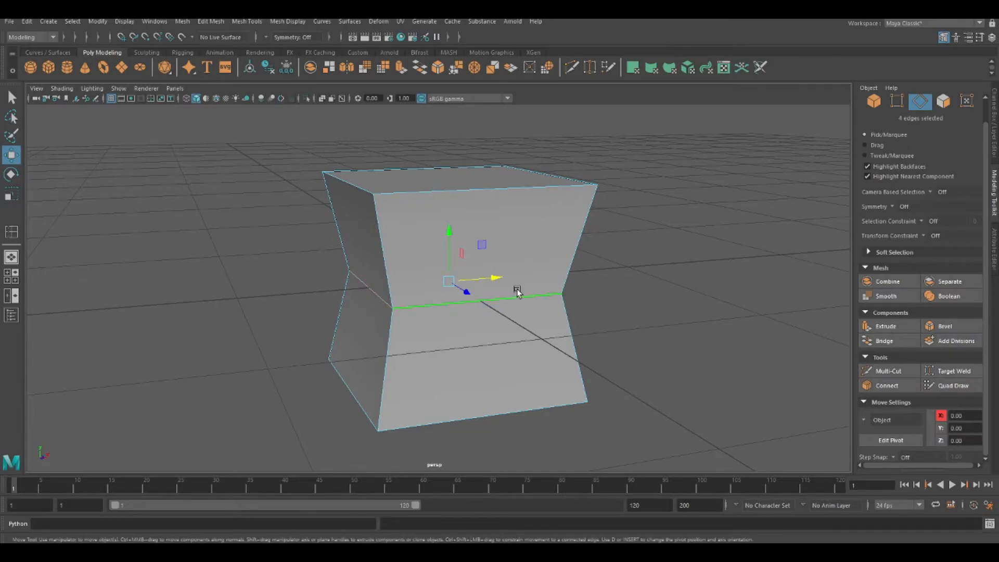
{"action": "left_click_drag", "start_coordinate": [420, 304], "coordinate": [435, 329], "text": "alt"}
{"action": "left_click", "coordinate": [510, 298]}
{"action": "double_click", "coordinate": [511, 298]}
{"action": "left_click_drag", "start_coordinate": [511, 298], "coordinate": [470, 316], "text": "alt"}
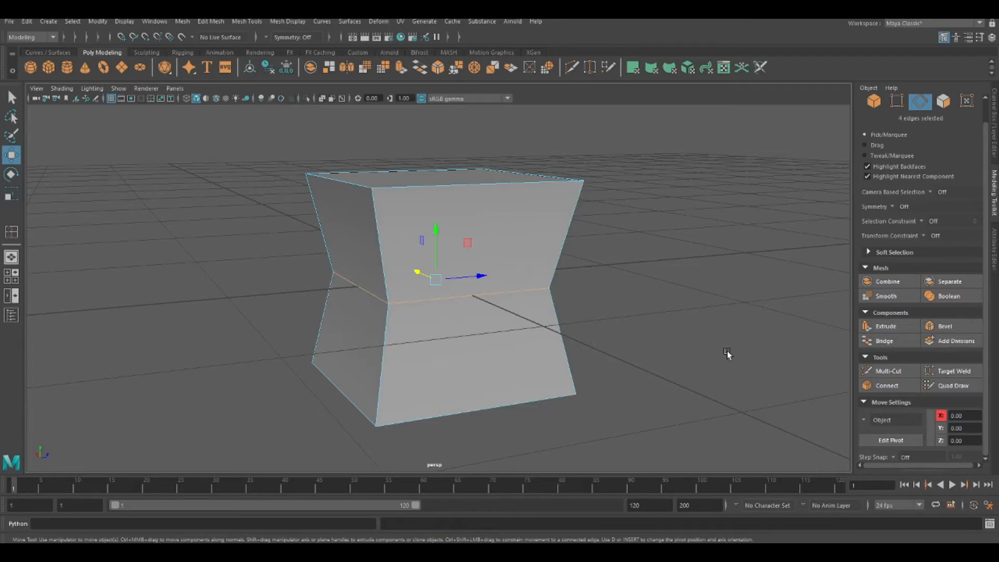
Bevel the selected waist edge loop with a fraction of 0.2 and move the bevel settings clear of the cube.
{"action": "left_click", "coordinate": [950, 329]}
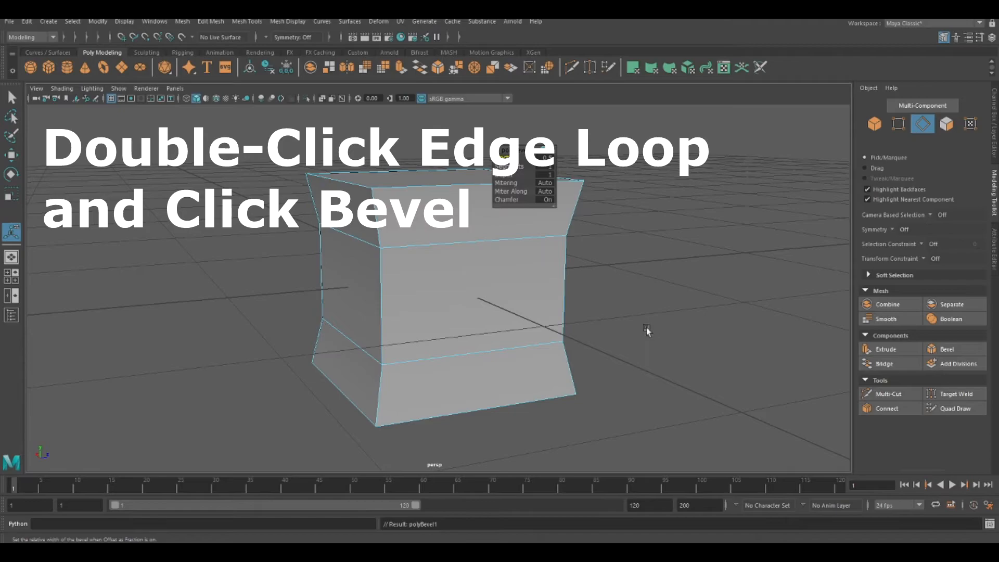
{"action": "middle_click_drag", "start_coordinate": [664, 296], "coordinate": [664, 295]}
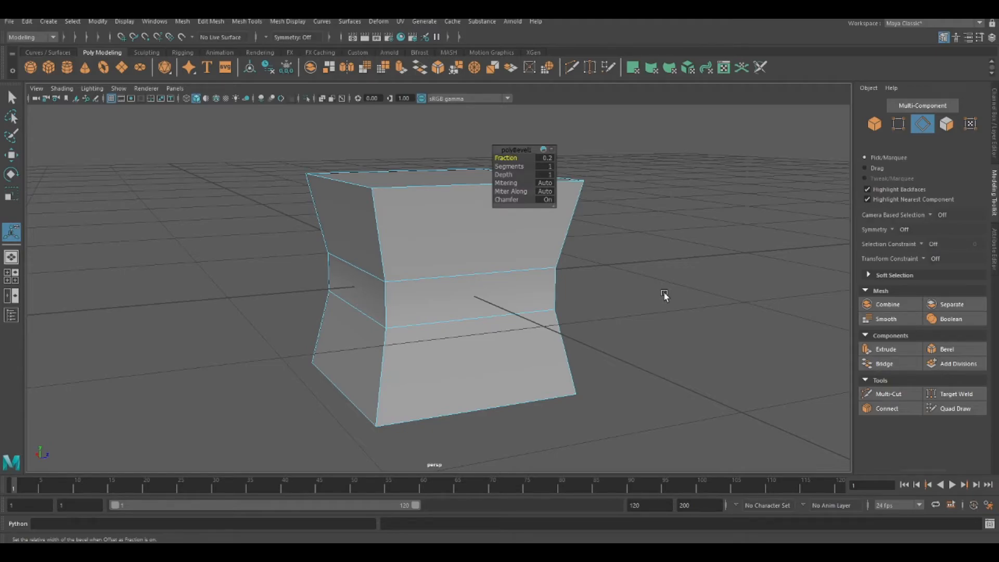
{"action": "middle_click_drag", "start_coordinate": [617, 284], "coordinate": [615, 272]}
{"action": "left_click_drag", "start_coordinate": [519, 150], "coordinate": [672, 170]}
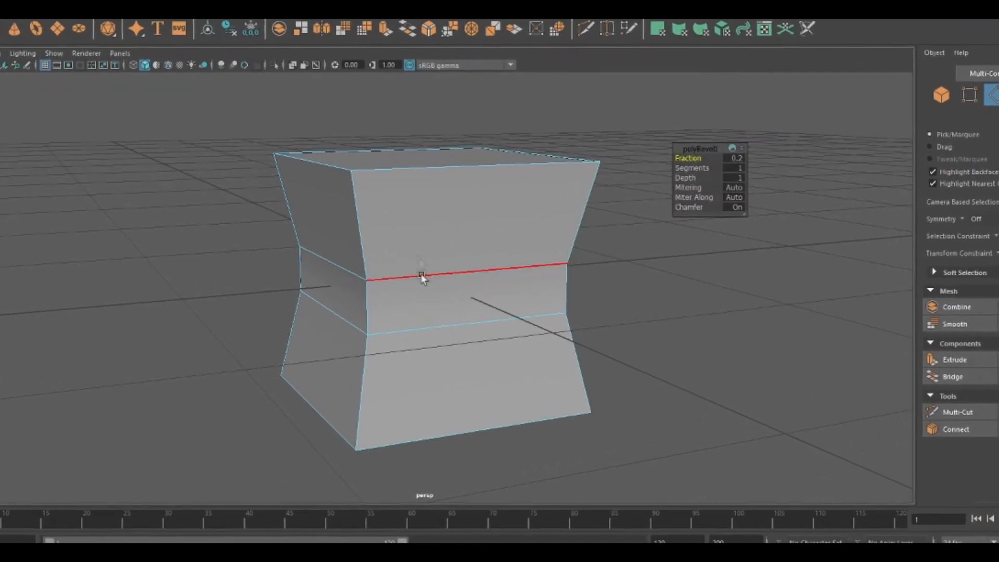
Set the bevel's segments to 4 and its fraction to 0.6.
{"action": "left_click_drag", "start_coordinate": [689, 159], "coordinate": [694, 159]}
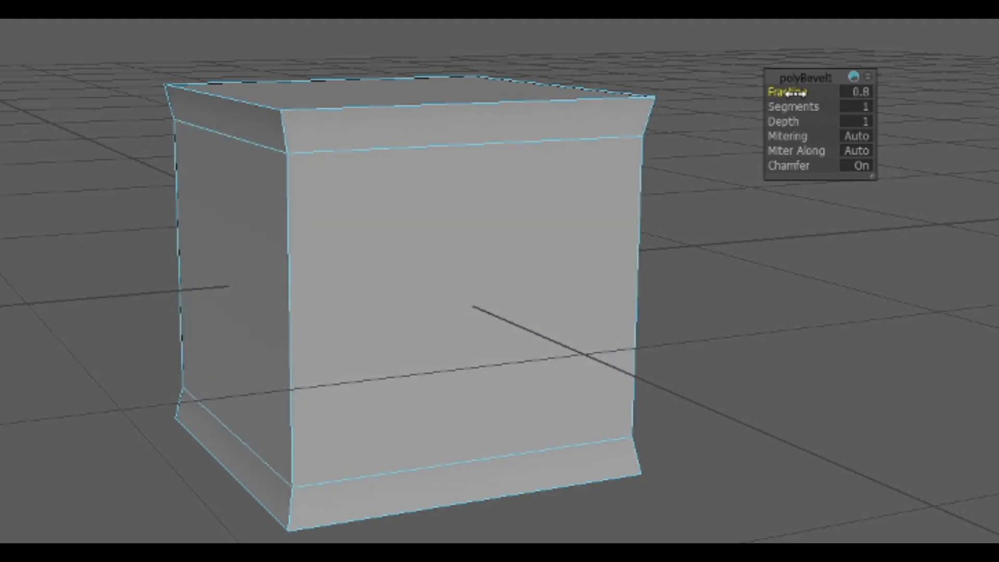
{"action": "left_click_drag", "start_coordinate": [786, 92], "coordinate": [777, 244]}
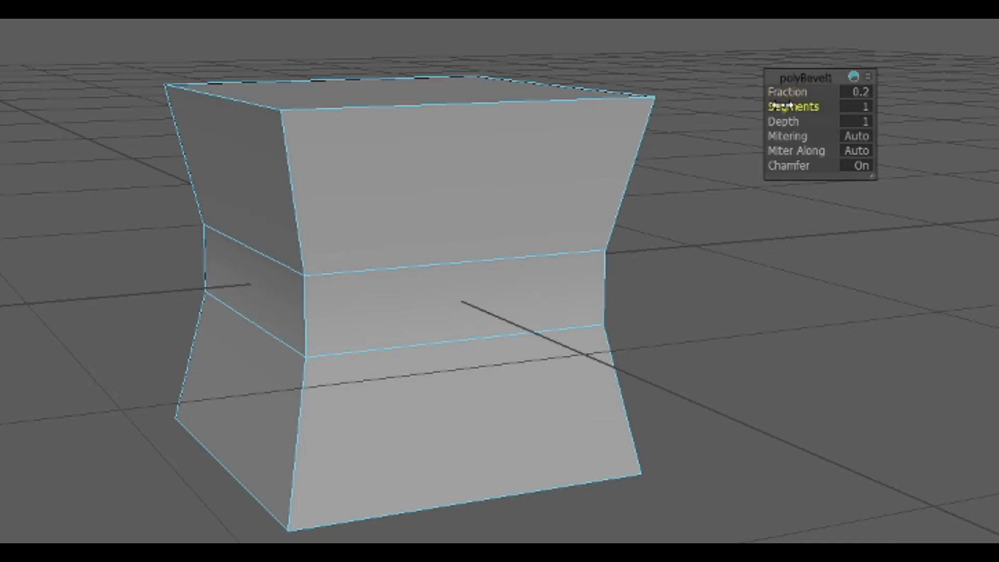
{"action": "left_click_drag", "start_coordinate": [780, 106], "coordinate": [812, 100]}
{"action": "mouse_move", "coordinate": [739, 255]}
{"action": "middle_mouse_down"}
{"action": "mouse_move", "coordinate": [752, 255]}
{"action": "mouse_move", "coordinate": [736, 255]}
{"action": "middle_mouse_up"}
{"action": "left_click_drag", "start_coordinate": [783, 92], "coordinate": [794, 91]}
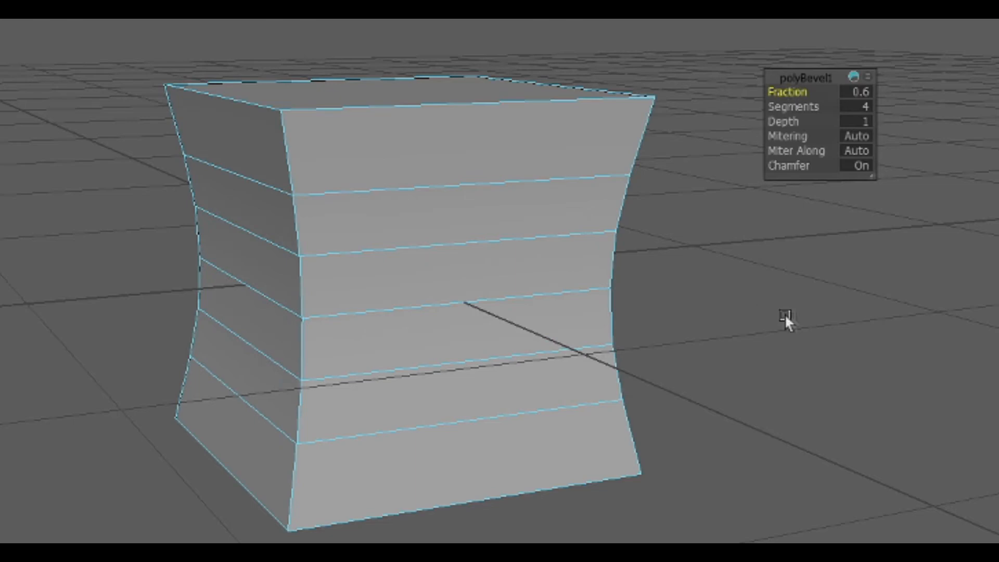
Return to object mode, remove the beveled mesh, and bring back a plain, selected cube.
{"action": "left_click_drag", "start_coordinate": [782, 316], "coordinate": [774, 317], "text": "alt"}
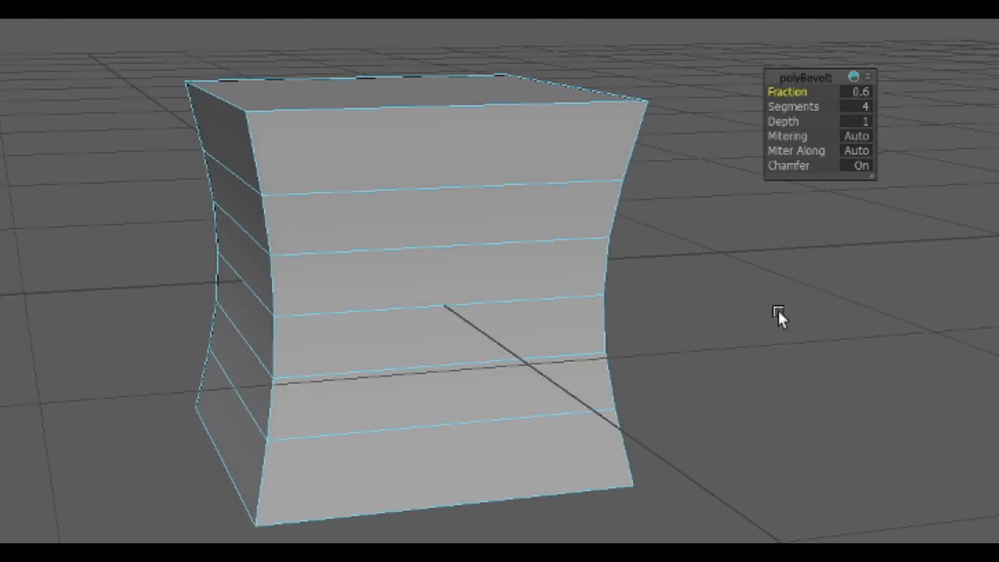
{"action": "left_click_drag", "start_coordinate": [778, 313], "coordinate": [692, 224], "text": "alt"}
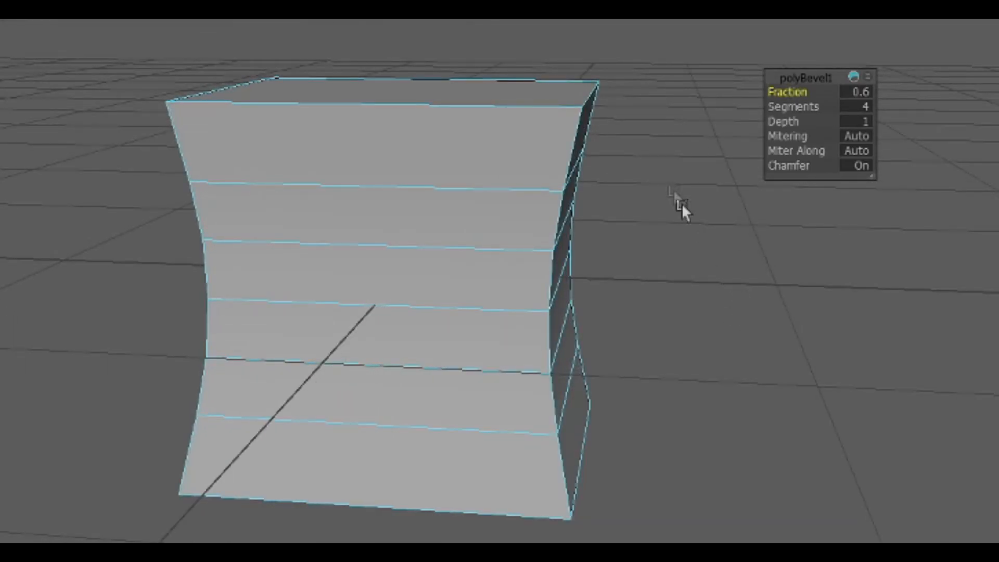
{"action": "left_click_drag", "start_coordinate": [891, 398], "coordinate": [930, 379], "text": "alt"}
{"action": "right_click_drag", "start_coordinate": [930, 379], "coordinate": [350, 362], "text": "alt"}
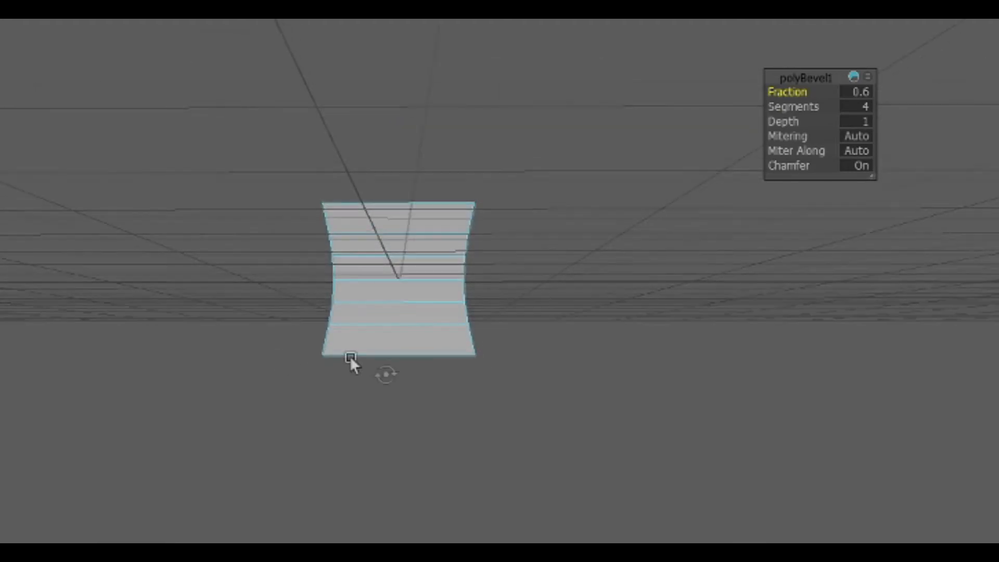
{"action": "left_click_drag", "start_coordinate": [350, 361], "coordinate": [603, 327], "text": "alt"}
{"action": "right_click_drag", "start_coordinate": [585, 127], "coordinate": [627, 116]}
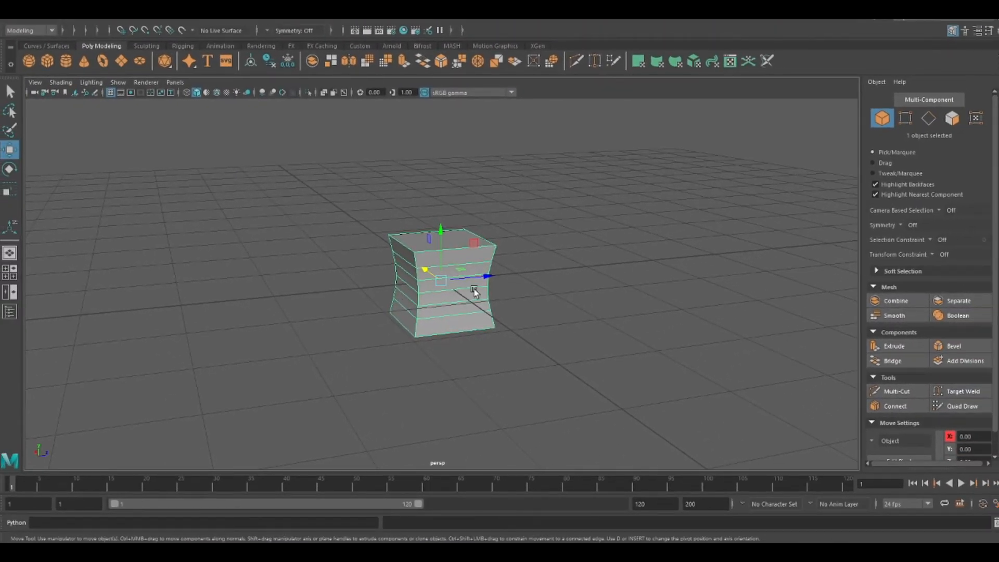
{"action": "key", "text": "Delete"}
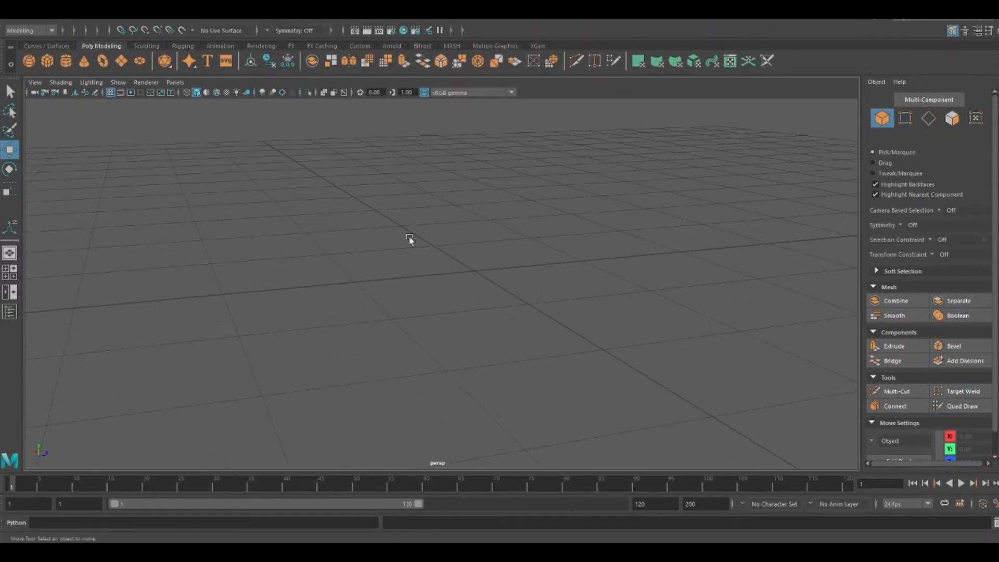
{"action": "key", "text": "ctrl+z"}
{"action": "scroll", "coordinate": [572, 249], "scroll_direction": "up", "scroll_amount": 2}
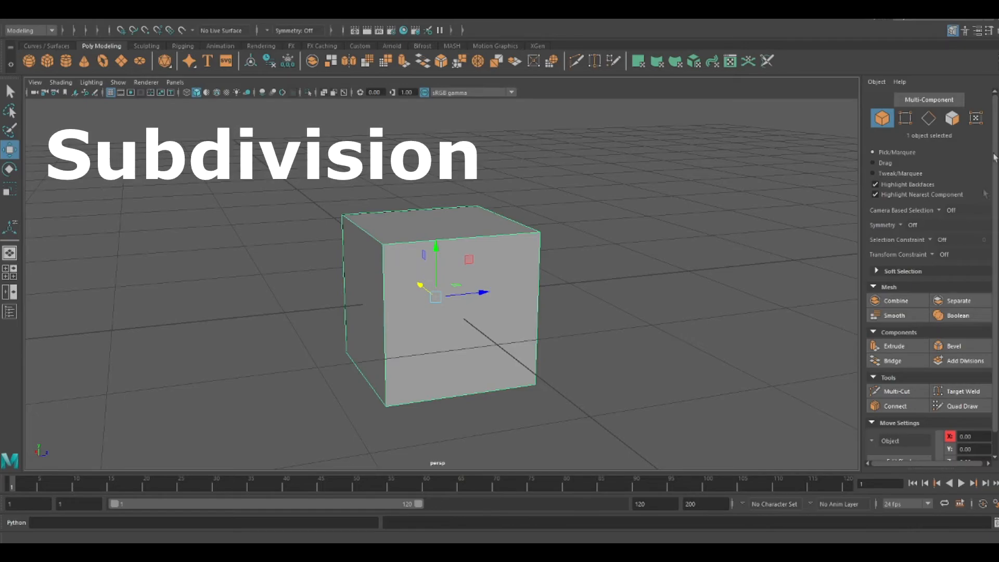
Subdivide the cube's faces using Add Divisions with one division.
{"action": "scroll", "coordinate": [951, 316], "scroll_direction": "down", "scroll_amount": 1}
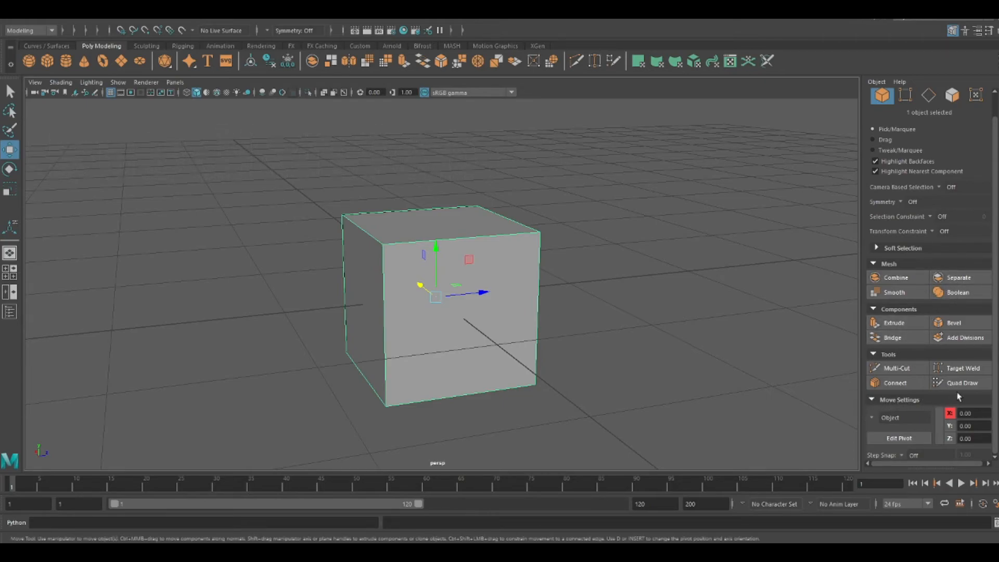
{"action": "left_click", "coordinate": [975, 343]}
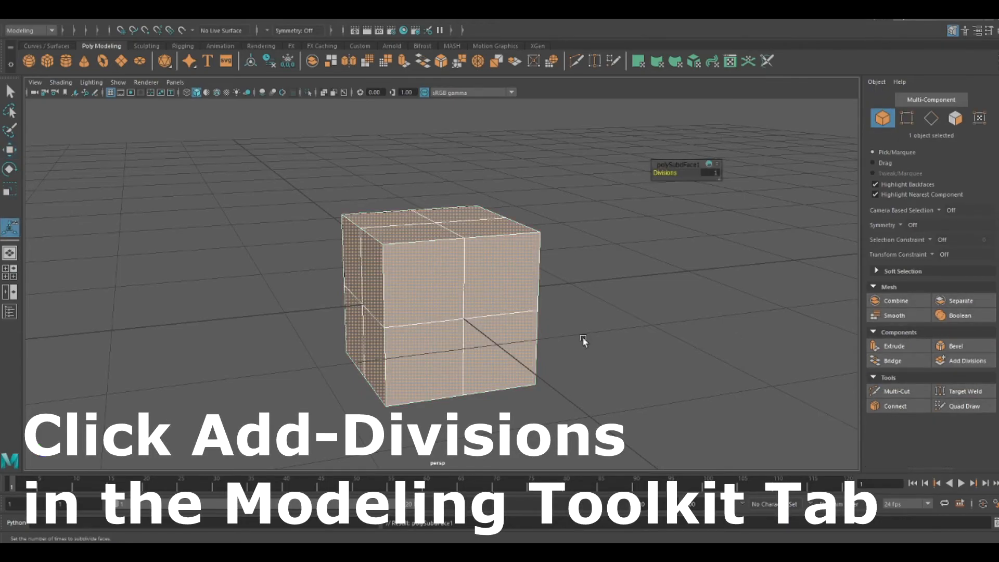
{"action": "left_click_drag", "start_coordinate": [526, 361], "coordinate": [614, 362], "text": "alt"}
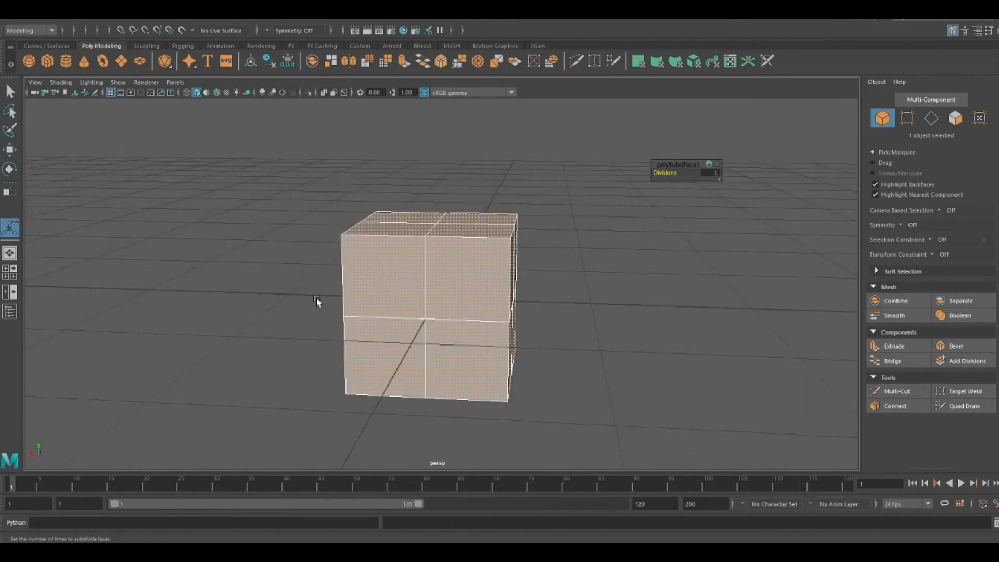
Switch to face selection and pick the individual faces on each side of the cube to examine its subdivision.
{"action": "right_click_drag", "start_coordinate": [565, 149], "coordinate": [560, 177]}
{"action": "left_click", "coordinate": [389, 367]}
{"action": "left_click", "coordinate": [466, 359]}
{"action": "key", "text": "w"}
{"action": "left_click_drag", "start_coordinate": [710, 338], "coordinate": [626, 325], "text": "alt"}
{"action": "left_click", "coordinate": [502, 292]}
{"action": "left_click", "coordinate": [442, 294]}
{"action": "left_click", "coordinate": [443, 341]}
{"action": "left_click", "coordinate": [501, 341]}
{"action": "left_click_drag", "start_coordinate": [742, 312], "coordinate": [604, 308], "text": "alt"}
{"action": "left_click", "coordinate": [466, 298]}
{"action": "left_click", "coordinate": [508, 276]}
{"action": "left_click", "coordinate": [513, 338]}
{"action": "left_click", "coordinate": [429, 346]}
{"action": "left_click_drag", "start_coordinate": [786, 319], "coordinate": [506, 301], "text": "alt"}
{"action": "left_click", "coordinate": [466, 294]}
{"action": "left_click", "coordinate": [379, 273]}
{"action": "left_click", "coordinate": [379, 336]}
{"action": "left_click", "coordinate": [464, 344]}
{"action": "left_click", "coordinate": [494, 300]}
{"action": "left_click", "coordinate": [425, 296]}
{"action": "left_click", "coordinate": [482, 354]}
{"action": "left_click_drag", "start_coordinate": [734, 301], "coordinate": [815, 278], "text": "alt"}
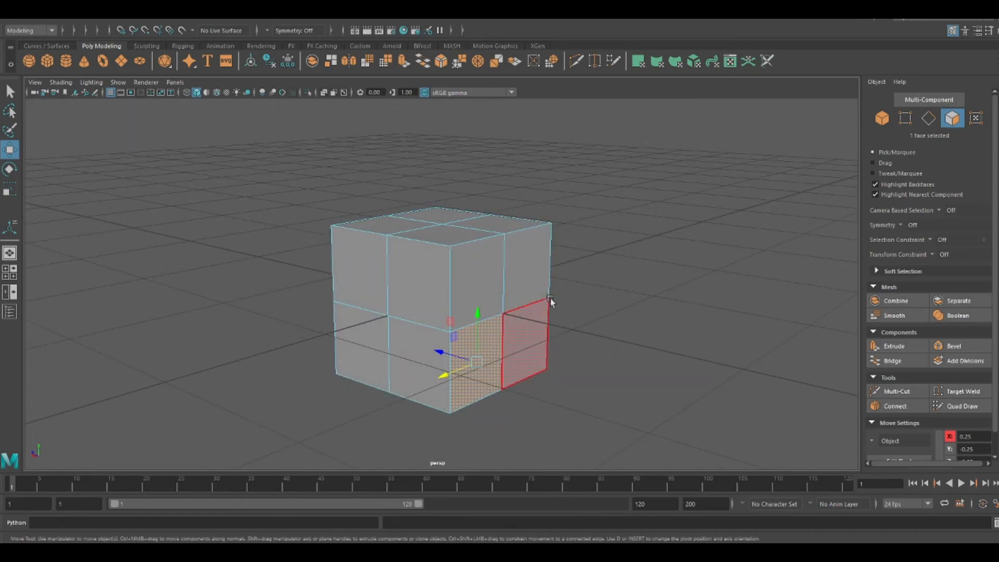
Move individual subdivided faces on several sides of the cube outward, one at a time, to distort its shape.
{"action": "left_click", "coordinate": [524, 290]}
{"action": "left_click_drag", "start_coordinate": [487, 261], "coordinate": [537, 269]}
{"action": "left_click", "coordinate": [420, 307]}
{"action": "left_click_drag", "start_coordinate": [383, 293], "coordinate": [360, 300]}
{"action": "left_click_drag", "start_coordinate": [234, 364], "coordinate": [416, 307], "text": "alt"}
{"action": "left_click", "coordinate": [428, 304]}
{"action": "left_click_drag", "start_coordinate": [385, 365], "coordinate": [493, 380], "text": "alt"}
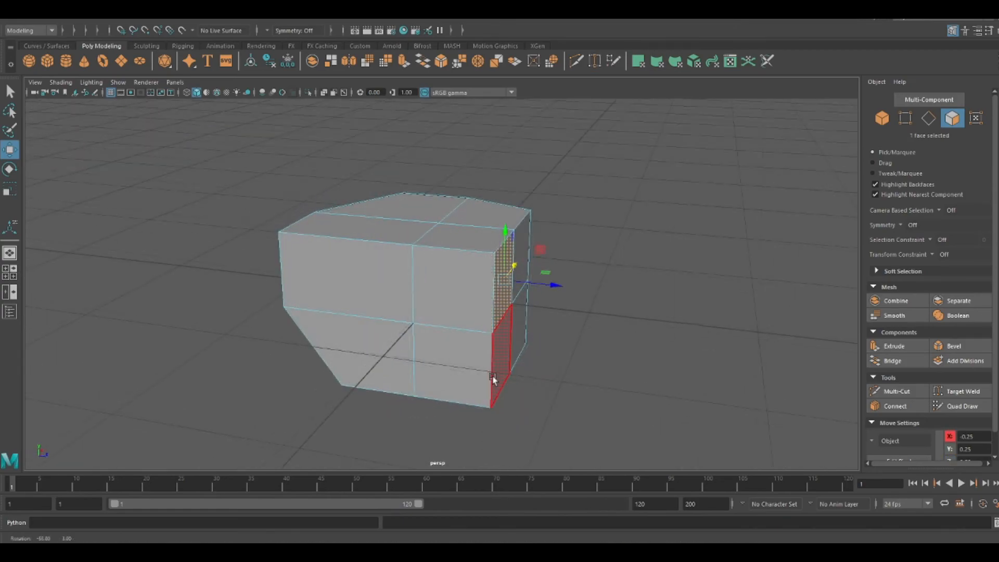
{"action": "left_click_drag", "start_coordinate": [547, 277], "coordinate": [598, 283]}
Raise one of the cube's top faces vertically to about Y 0.97.
{"action": "left_click_drag", "start_coordinate": [676, 422], "coordinate": [728, 406], "text": "alt"}
{"action": "left_click", "coordinate": [475, 227]}
{"action": "left_click_drag", "start_coordinate": [513, 175], "coordinate": [516, 100]}
{"action": "right_click_drag", "start_coordinate": [512, 125], "coordinate": [425, 219], "text": "alt"}
Reposition more individual faces around the mesh's remaining sides to make the form irregular and rock-like.
{"action": "left_click_drag", "start_coordinate": [425, 218], "coordinate": [473, 270], "text": "alt"}
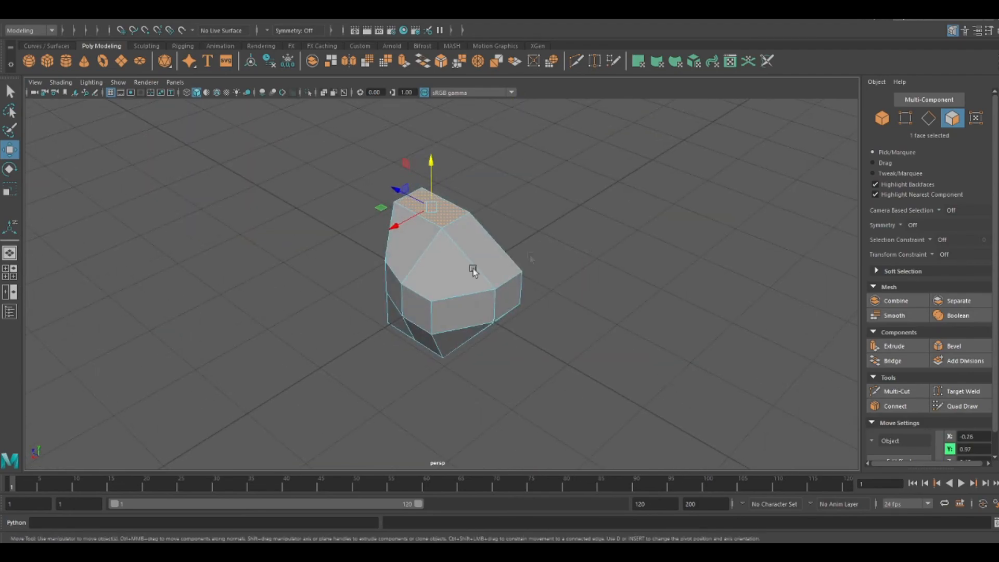
{"action": "left_click_drag", "start_coordinate": [374, 334], "coordinate": [348, 352]}
{"action": "left_click_drag", "start_coordinate": [416, 340], "coordinate": [682, 311], "text": "alt"}
{"action": "left_click", "coordinate": [408, 315]}
{"action": "left_click_drag", "start_coordinate": [349, 349], "coordinate": [410, 352], "text": "alt"}
{"action": "left_click_drag", "start_coordinate": [471, 318], "coordinate": [430, 332]}
{"action": "left_click_drag", "start_coordinate": [347, 367], "coordinate": [490, 361], "text": "alt"}
{"action": "left_click", "coordinate": [468, 333]}
{"action": "left_click_drag", "start_coordinate": [465, 301], "coordinate": [487, 313]}
Clear the face selection and return the reshaped mesh to object mode.
{"action": "left_click", "coordinate": [601, 307]}
{"action": "left_click_drag", "start_coordinate": [600, 308], "coordinate": [654, 332], "text": "alt"}
{"action": "right_click_drag", "start_coordinate": [585, 168], "coordinate": [638, 156]}
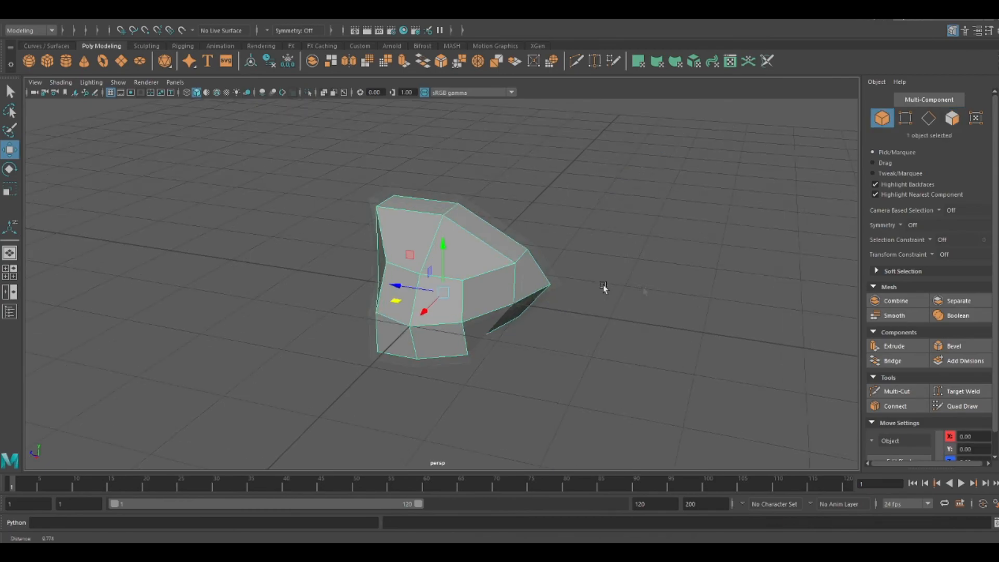
Examine the reshaped low-poly mesh from several angles and distances.
{"action": "scroll", "coordinate": [604, 286], "scroll_direction": "up", "scroll_amount": 3}
{"action": "left_click_drag", "start_coordinate": [557, 325], "coordinate": [631, 311], "text": "alt"}
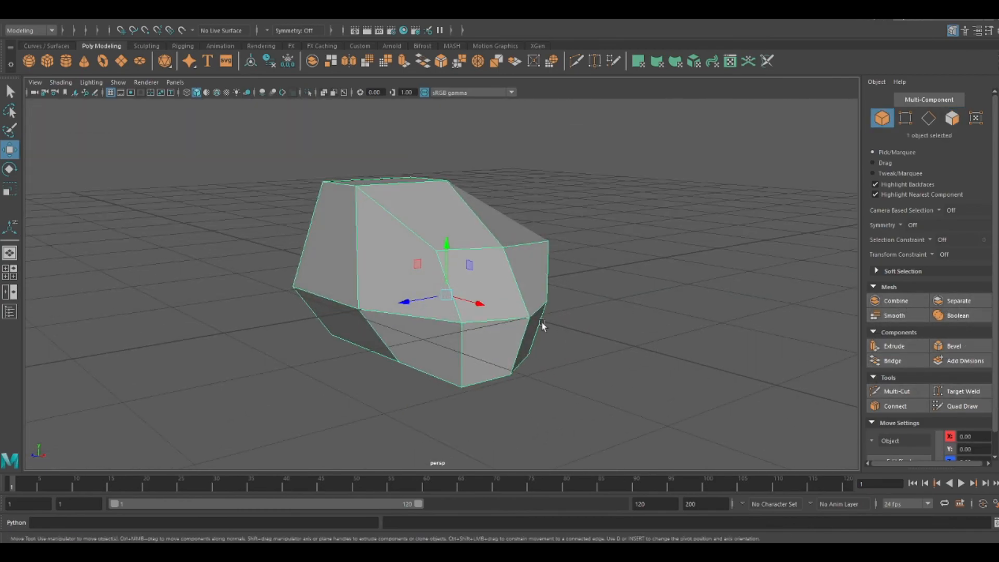
{"action": "left_click_drag", "start_coordinate": [552, 323], "coordinate": [575, 330], "text": "alt"}
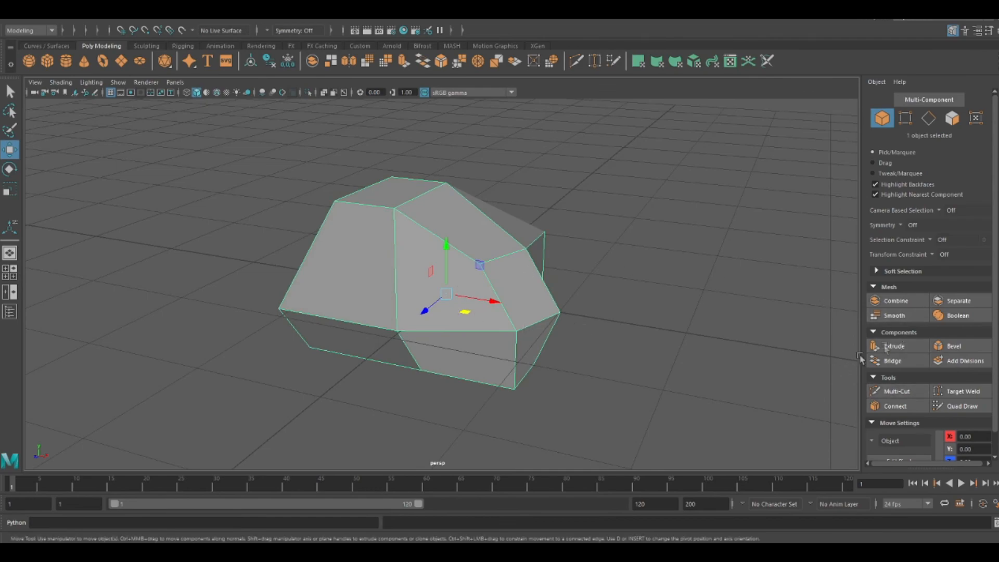
{"action": "middle_click_drag", "start_coordinate": [593, 336], "coordinate": [624, 344], "text": "alt"}
{"action": "right_click_drag", "start_coordinate": [367, 354], "coordinate": [503, 353], "text": "alt"}
{"action": "left_click_drag", "start_coordinate": [503, 355], "coordinate": [537, 339], "text": "alt"}
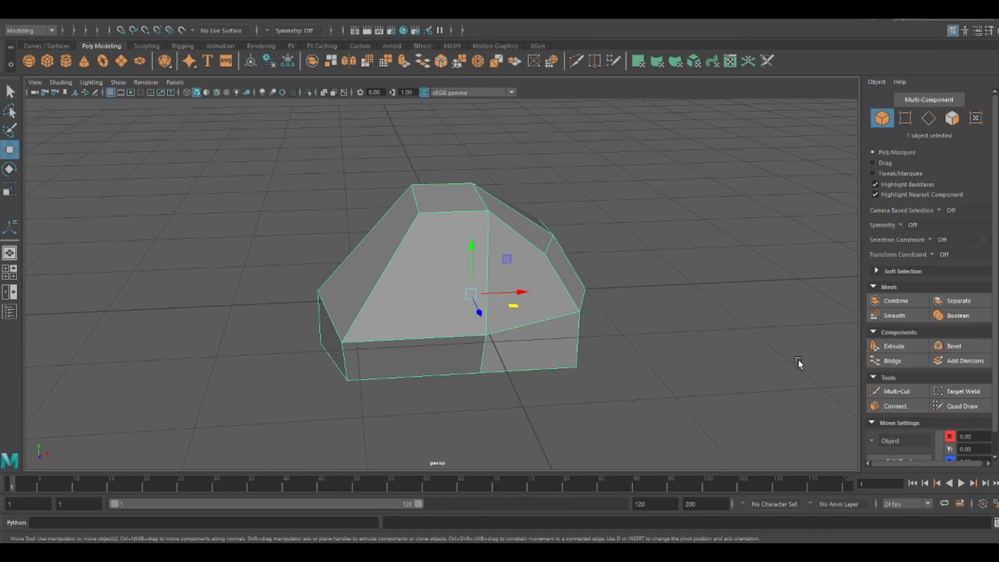
{"action": "scroll", "coordinate": [671, 339], "scroll_direction": "down", "scroll_amount": 1}
{"action": "middle_click_drag", "start_coordinate": [671, 339], "coordinate": [701, 324], "text": "alt"}
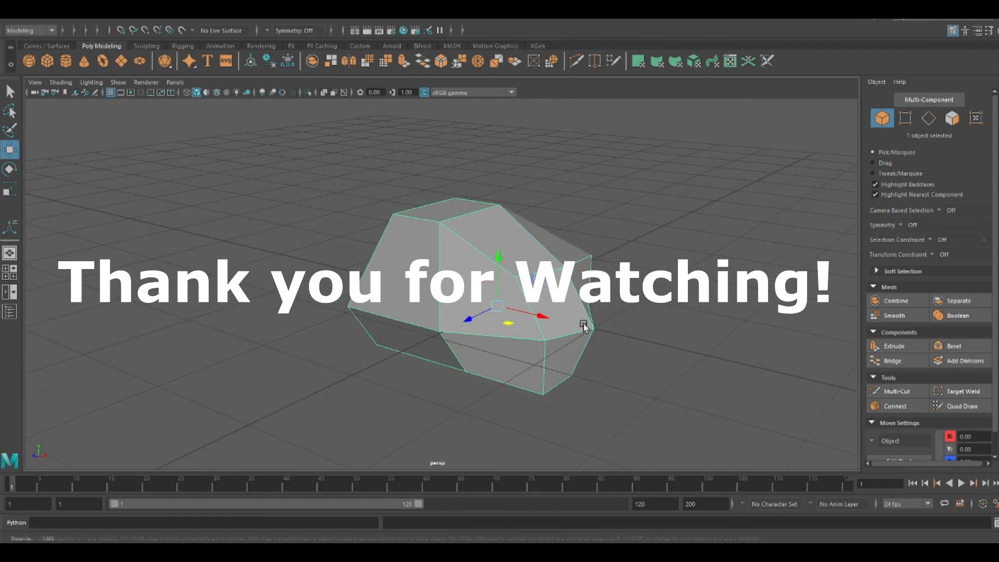